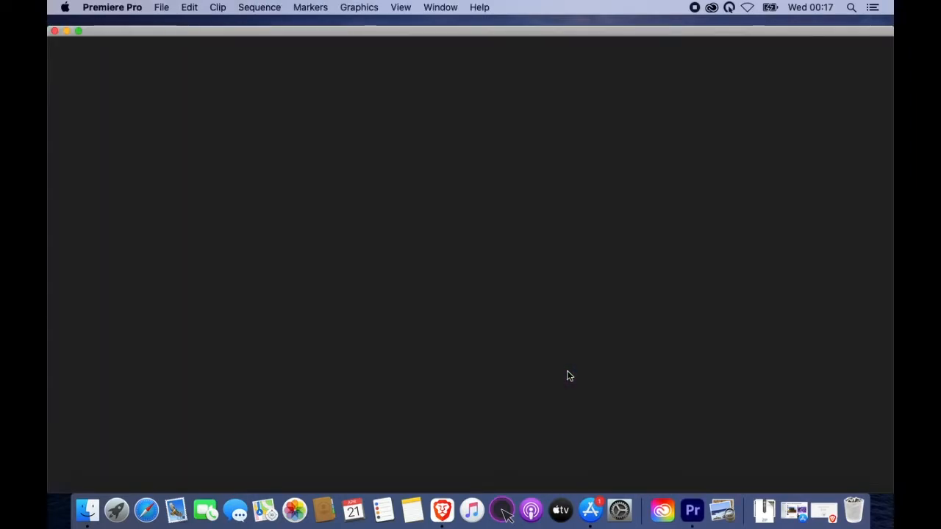
# Start a new project and name it Video Lesson 1.
pyautogui.click(568, 375)
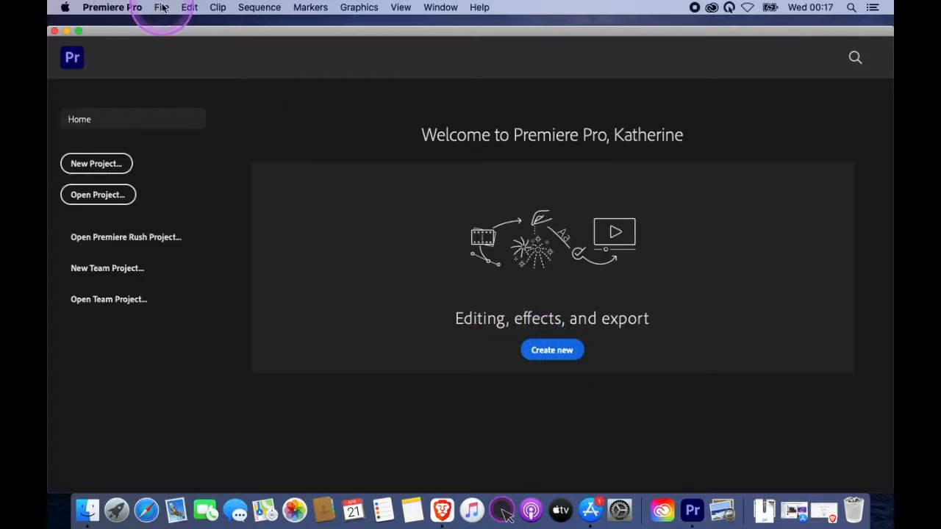
pyautogui.click(98, 168)
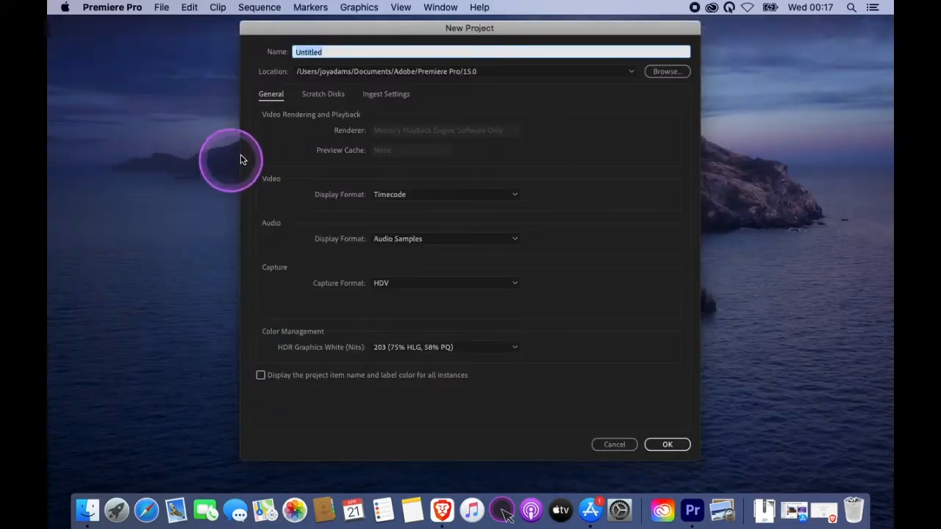
pyautogui.click(336, 61)
pyautogui.write('V')
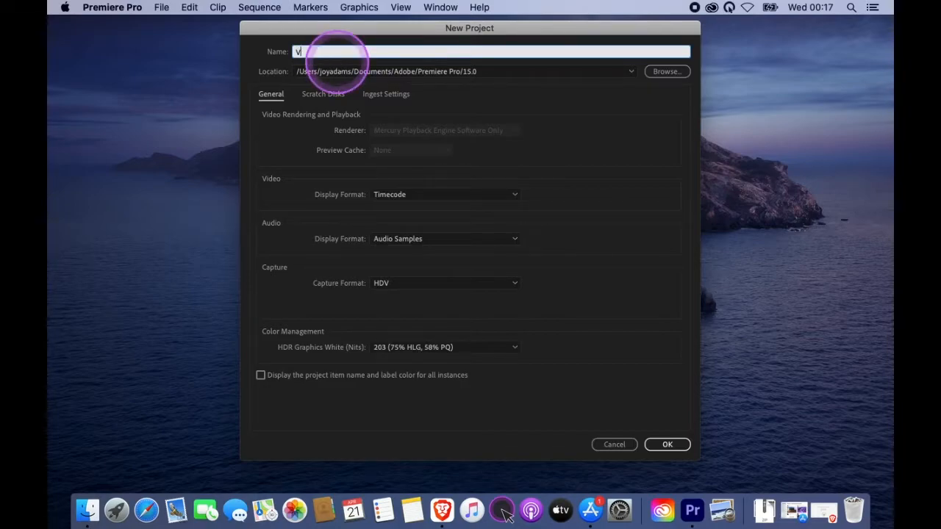
pyautogui.write('ideo Lesson 1')
pyautogui.click(656, 77)
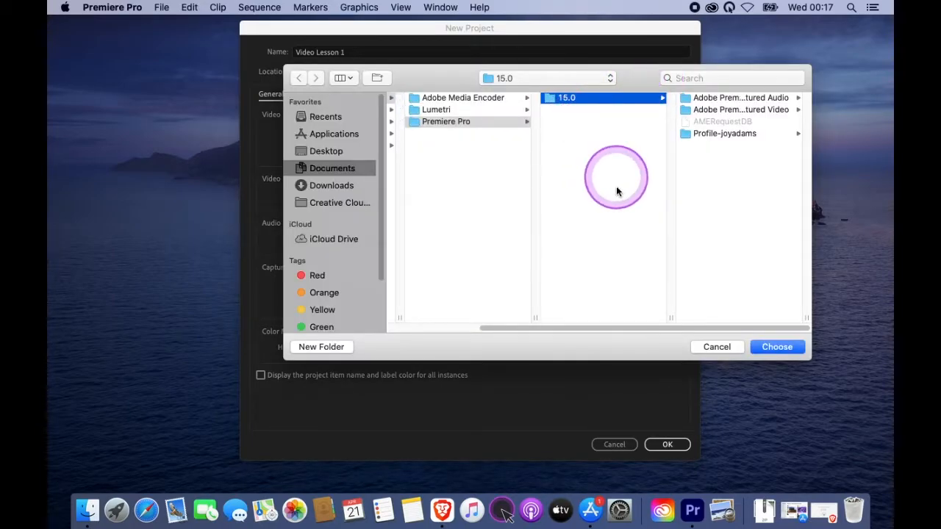
pyautogui.click(715, 347)
pyautogui.click(533, 100)
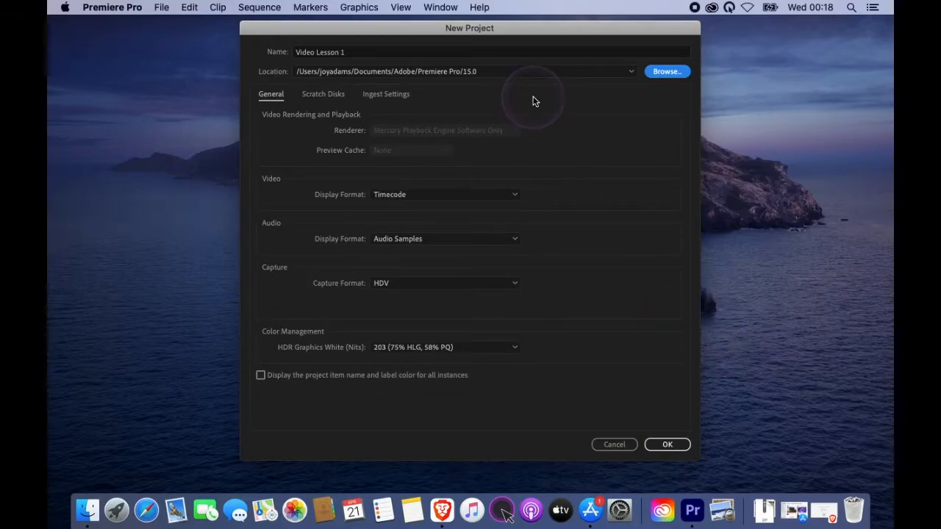
pyautogui.click(534, 100)
pyautogui.click(660, 78)
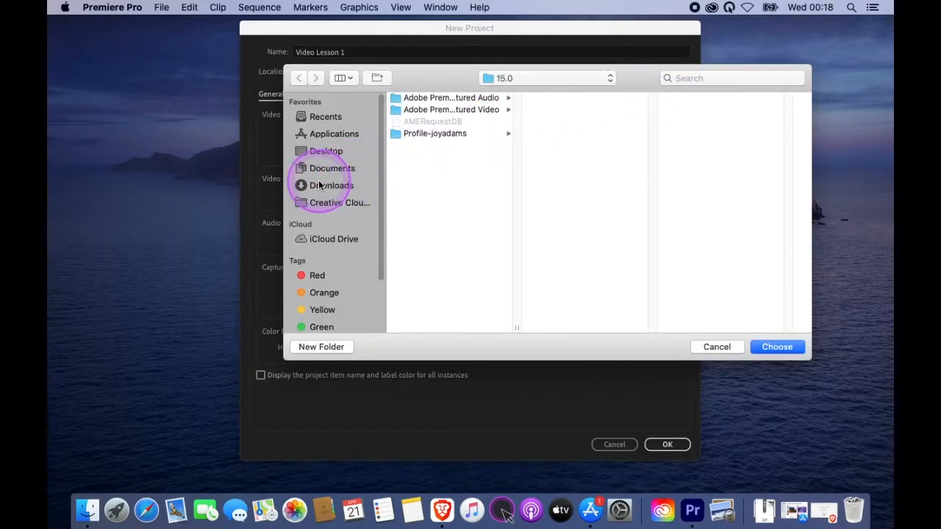
pyautogui.click(324, 171)
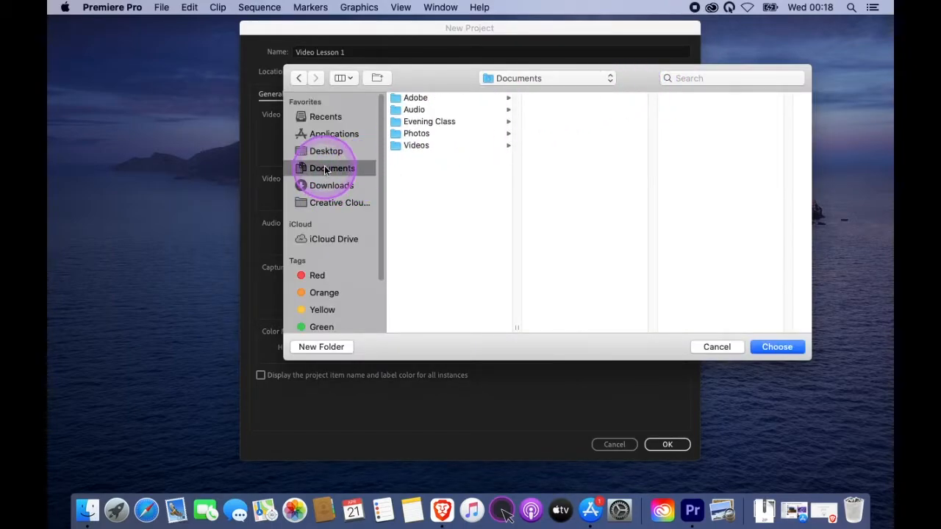
pyautogui.click(326, 151)
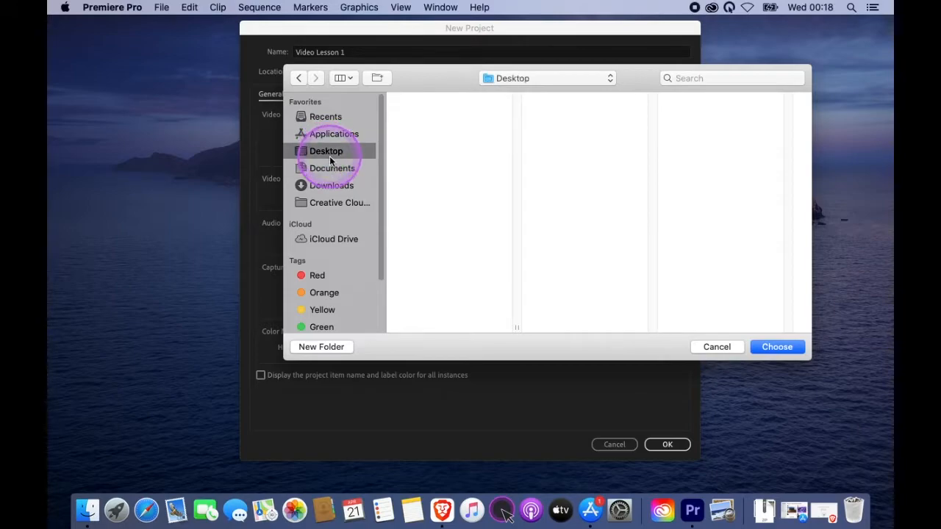
pyautogui.click(711, 347)
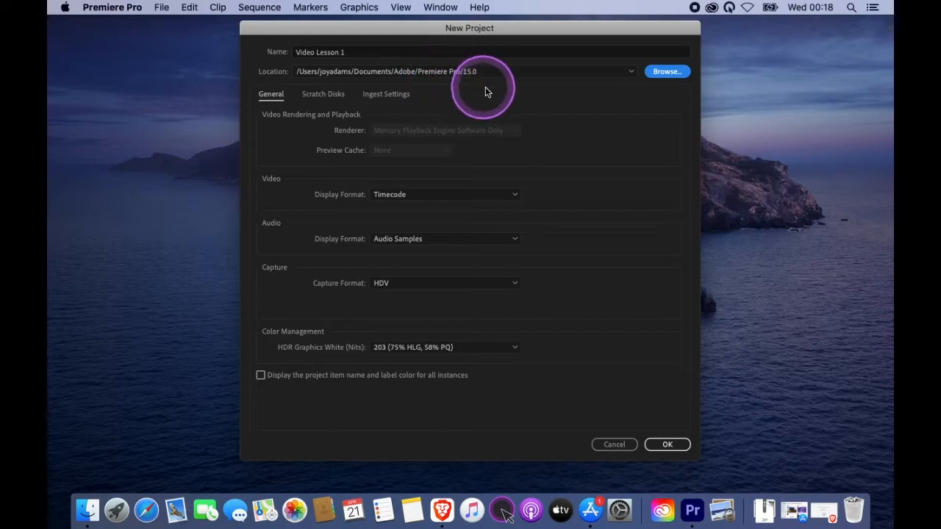
# Create the Video Lesson 1 project with the default location and general settings.
pyautogui.click(667, 447)
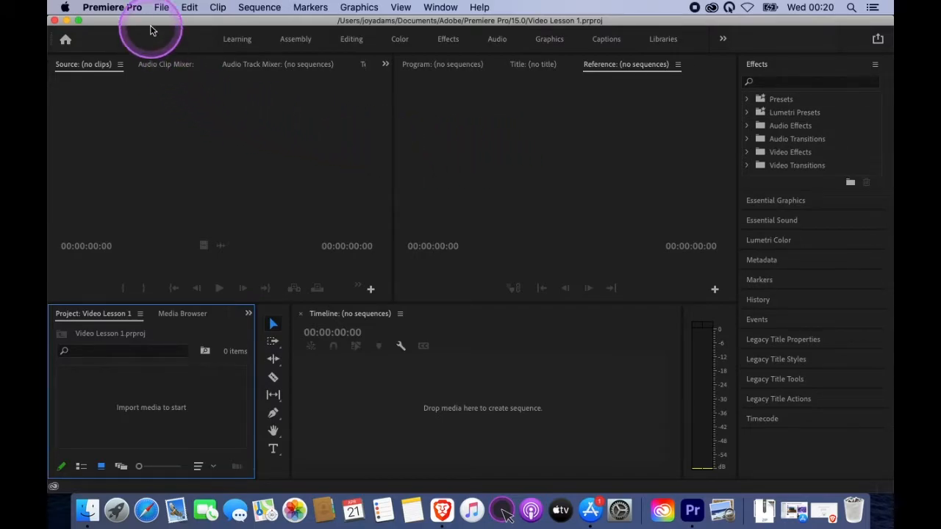
# Import the whole Audio folder from Documents into the project.
pyautogui.click(161, 8)
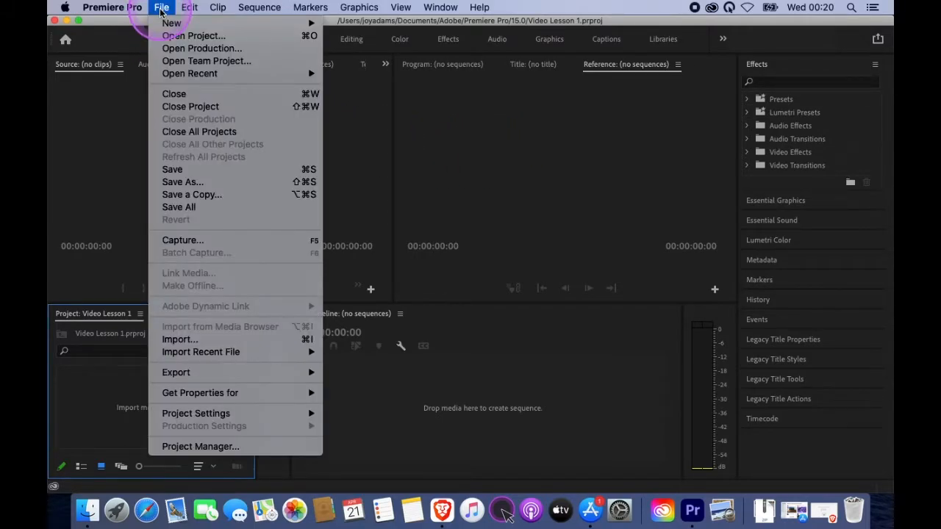
pyautogui.click(182, 340)
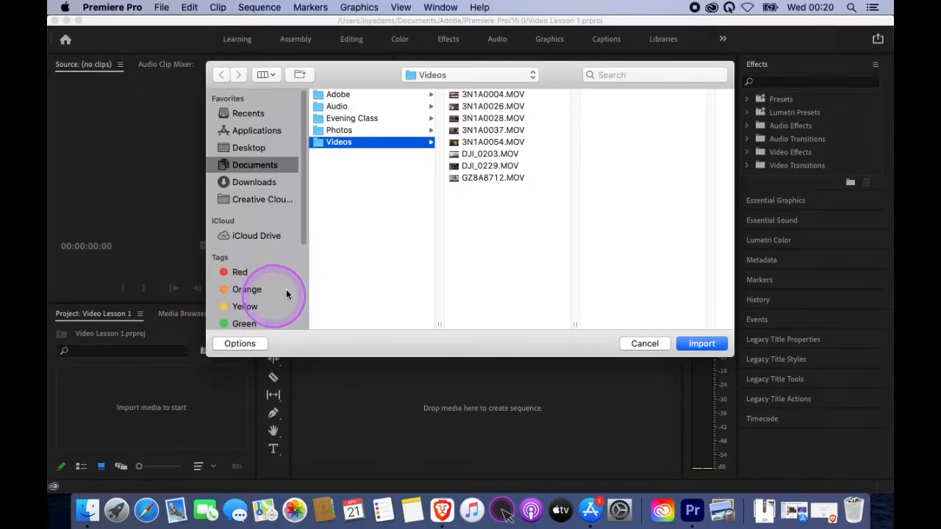
pyautogui.click(262, 172)
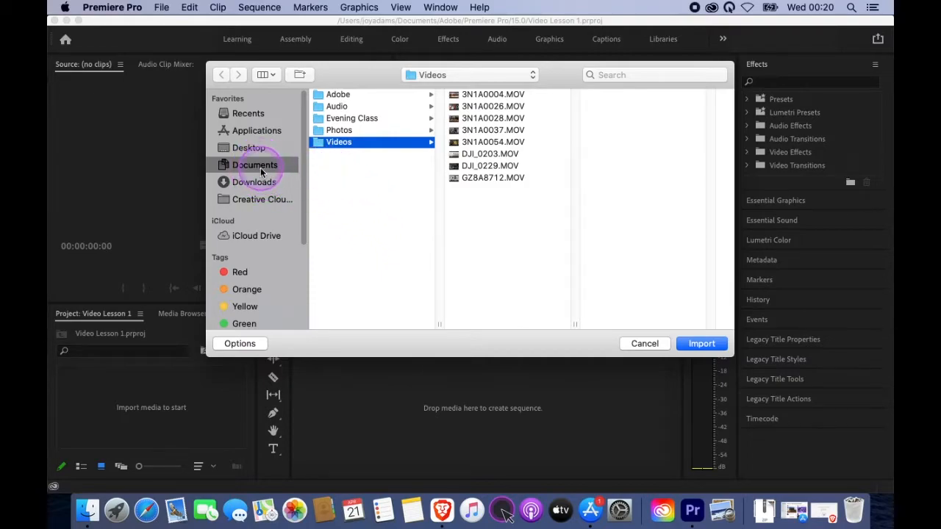
pyautogui.click(349, 195)
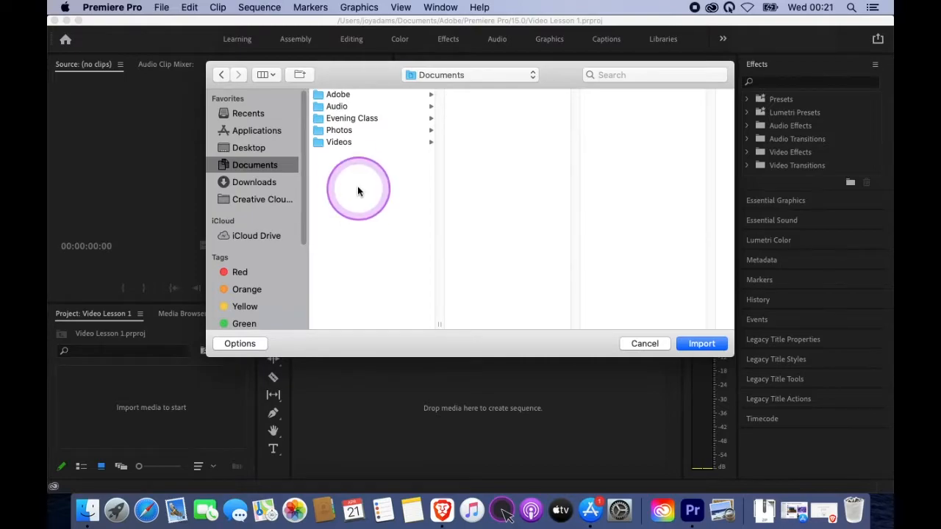
pyautogui.click(336, 147)
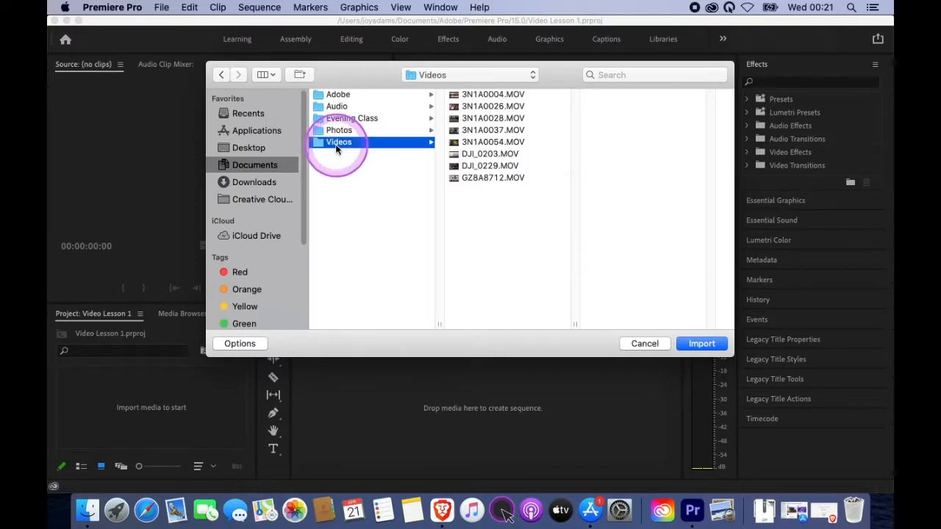
pyautogui.click(337, 129)
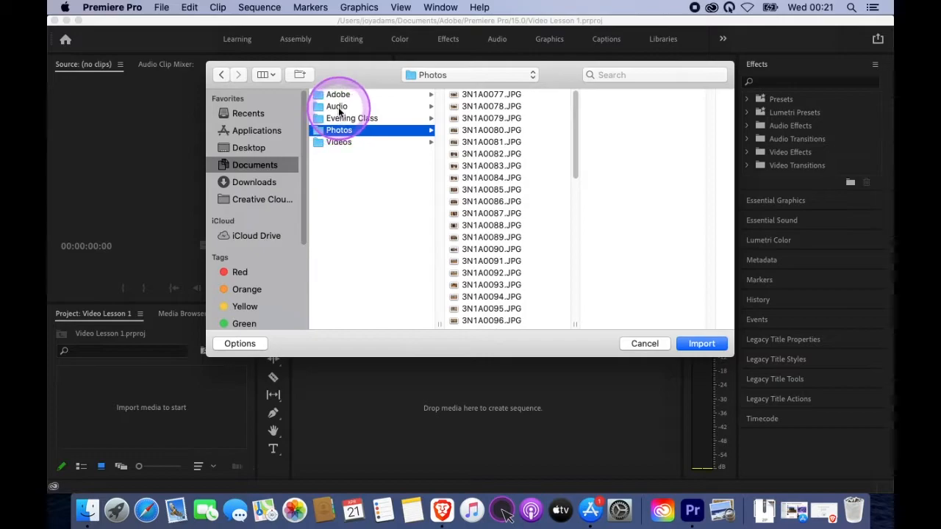
pyautogui.click(338, 106)
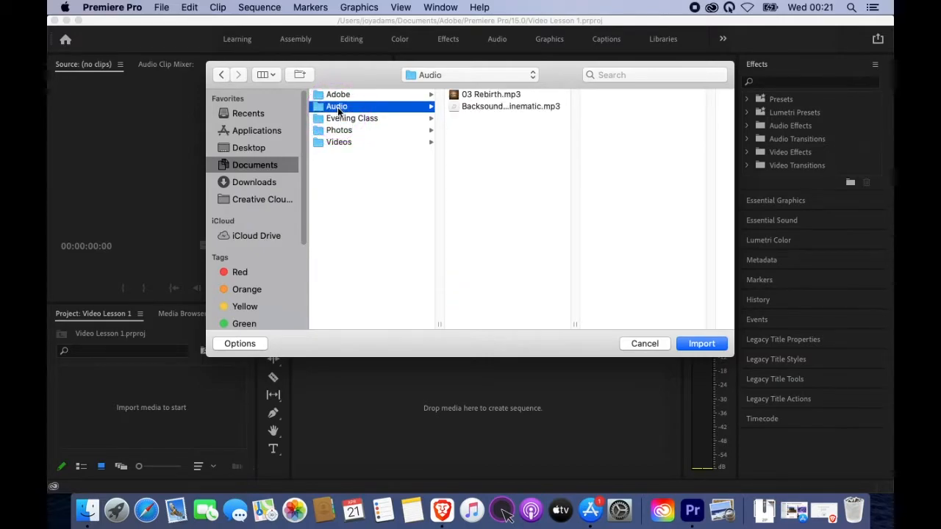
pyautogui.click(699, 347)
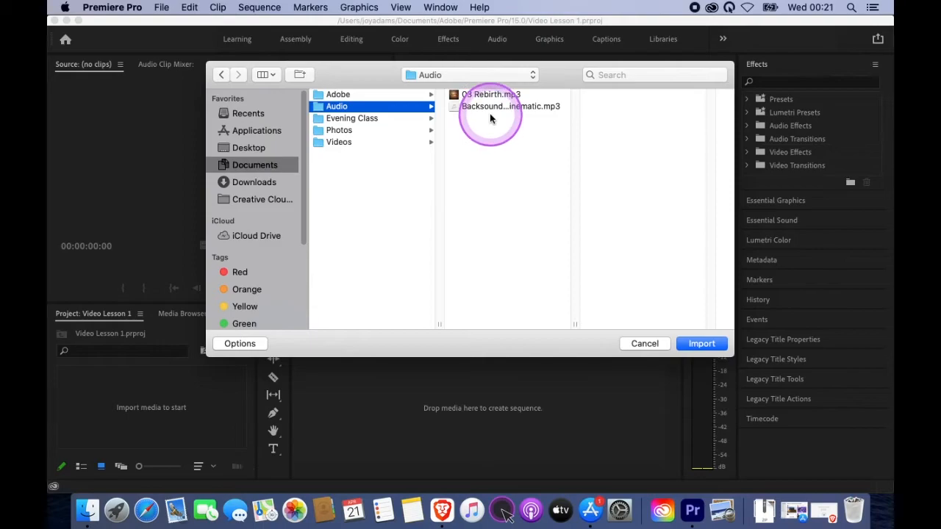
pyautogui.click(705, 344)
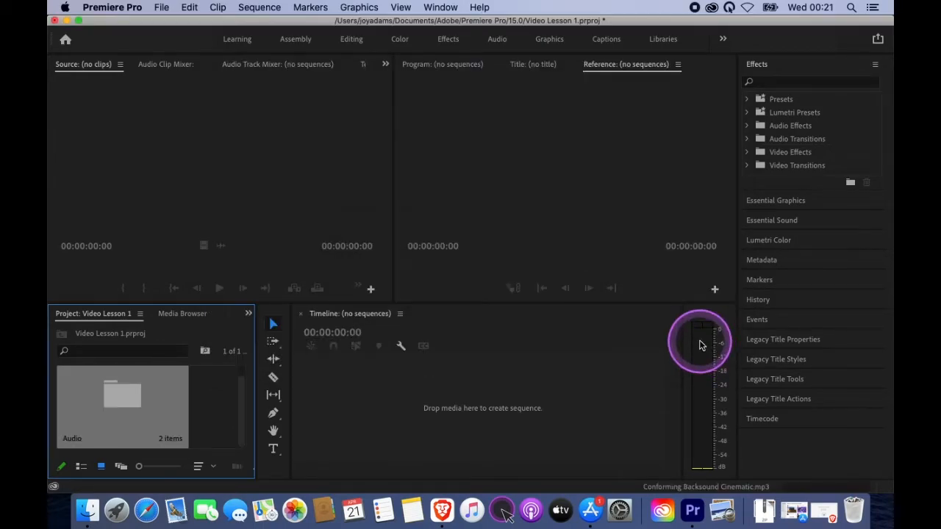
# Open the imported Audio bin to view its clips, and return to the project's root level.
pyautogui.click(205, 397)
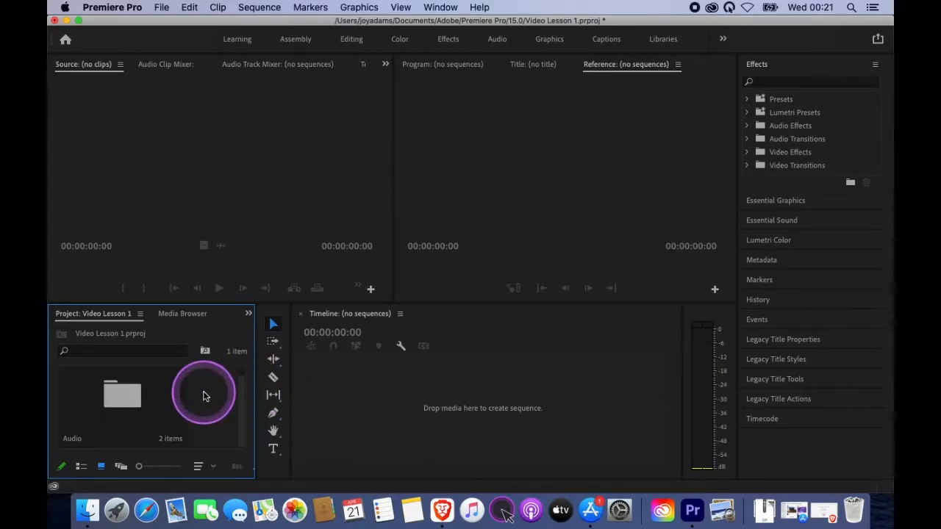
pyautogui.doubleClick(114, 398)
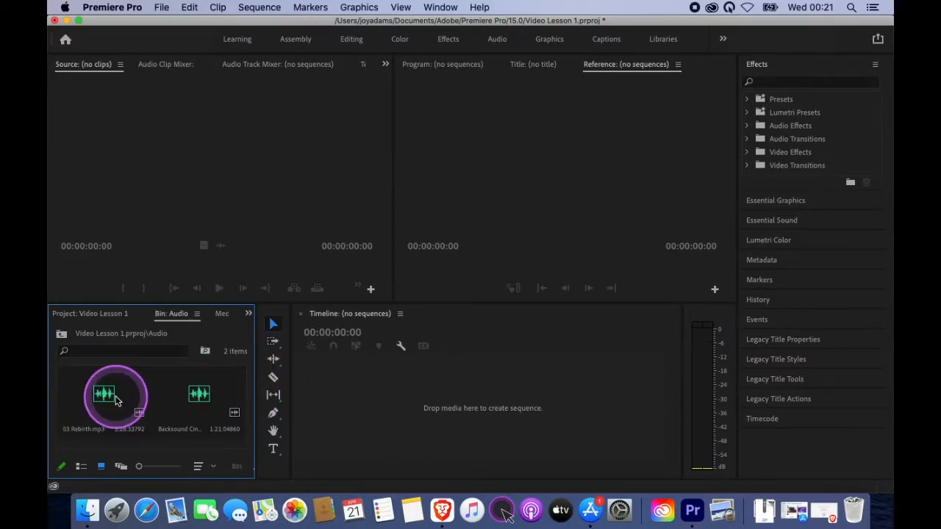
pyautogui.click(60, 341)
pyautogui.click(204, 399)
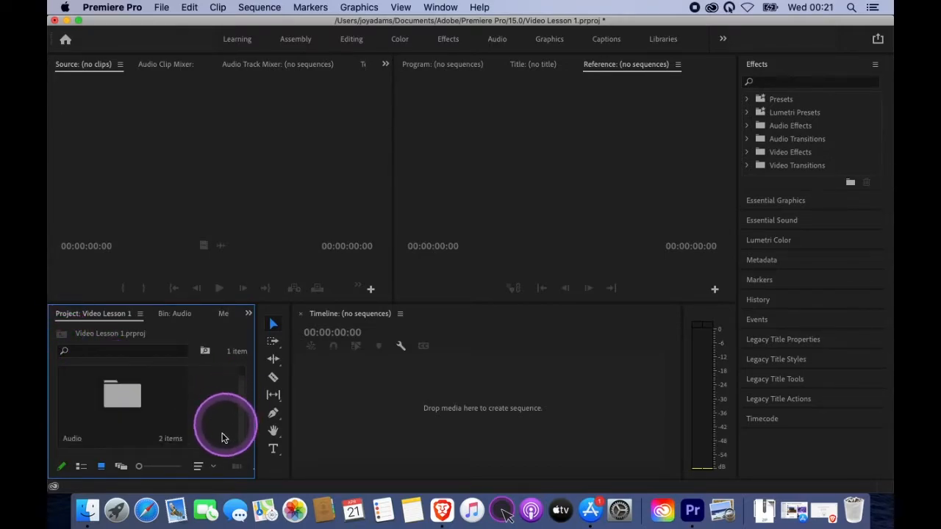
# Widen the project area and create a new bin named Video beside the Audio bin.
pyautogui.moveTo(252, 391); pyautogui.dragTo(382, 394)
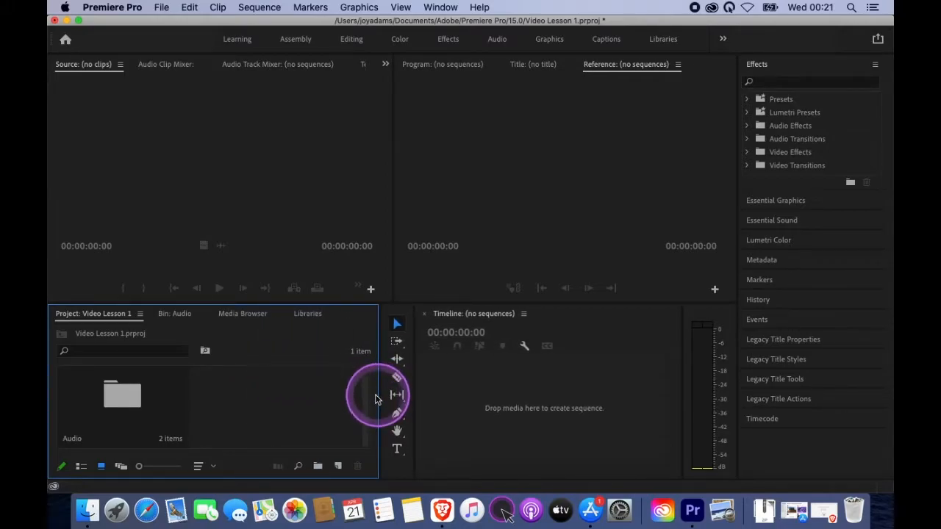
pyautogui.click(318, 468)
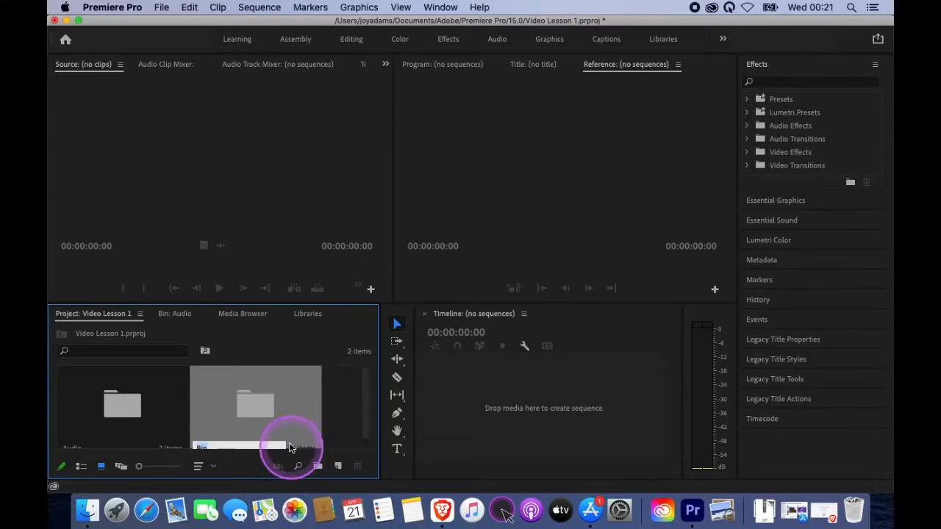
pyautogui.scroll(-1, 300, 405)
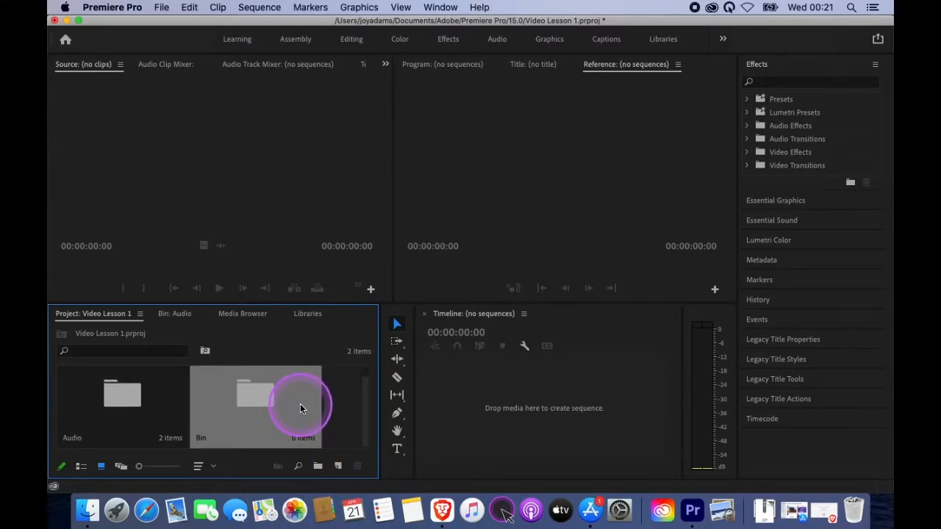
pyautogui.click(200, 439)
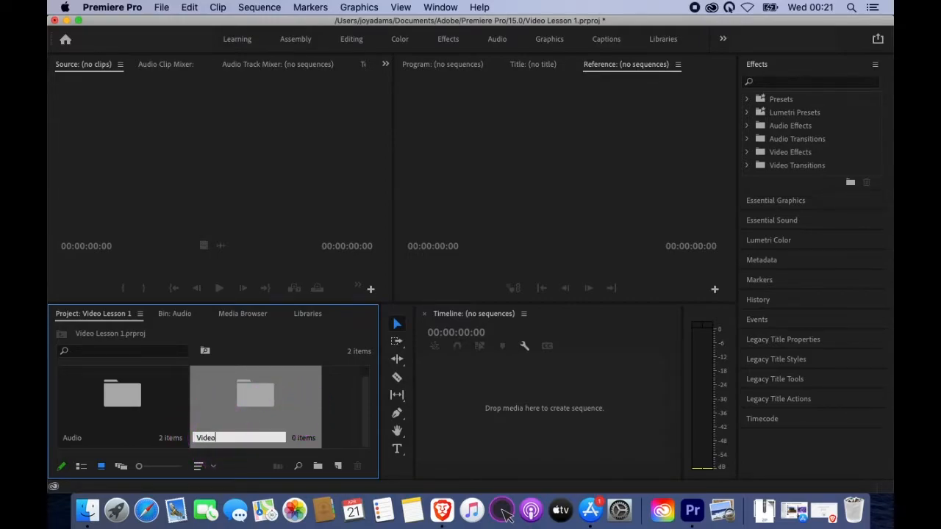
pyautogui.write('Video')
pyautogui.click(323, 405)
# Import DJI_0203.MOV, DJI_0229.MOV and GZ8A8712.MOV from the Videos folder in Documents into the Video bin.
pyautogui.click(245, 399)
pyautogui.doubleClick(246, 399)
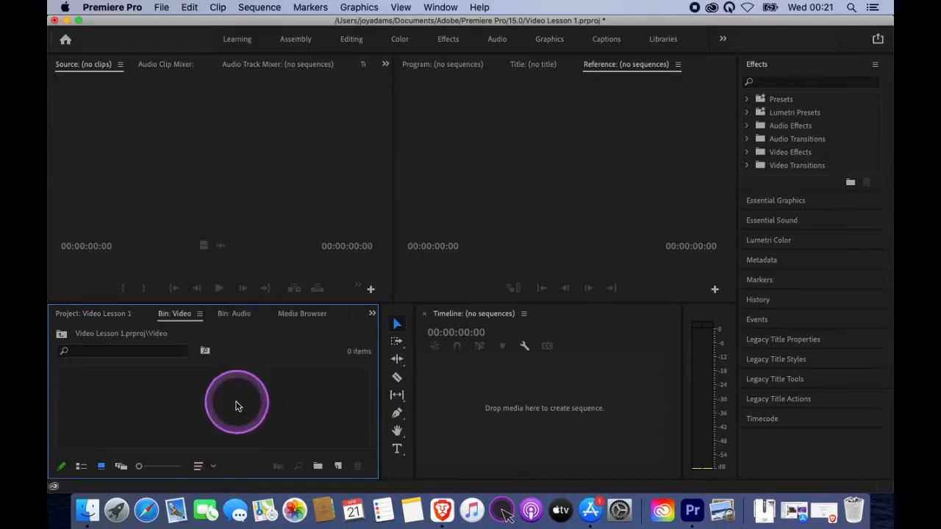
pyautogui.rightClick(167, 411)
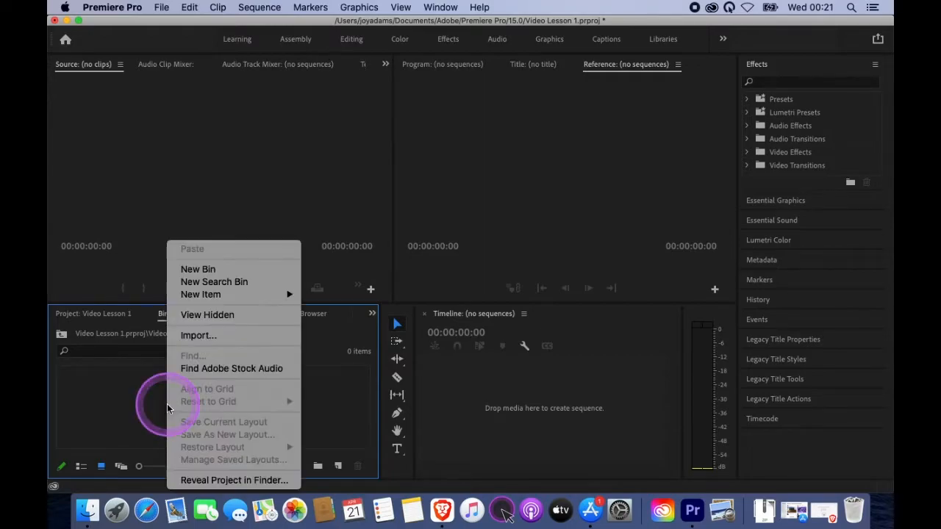
pyautogui.click(196, 336)
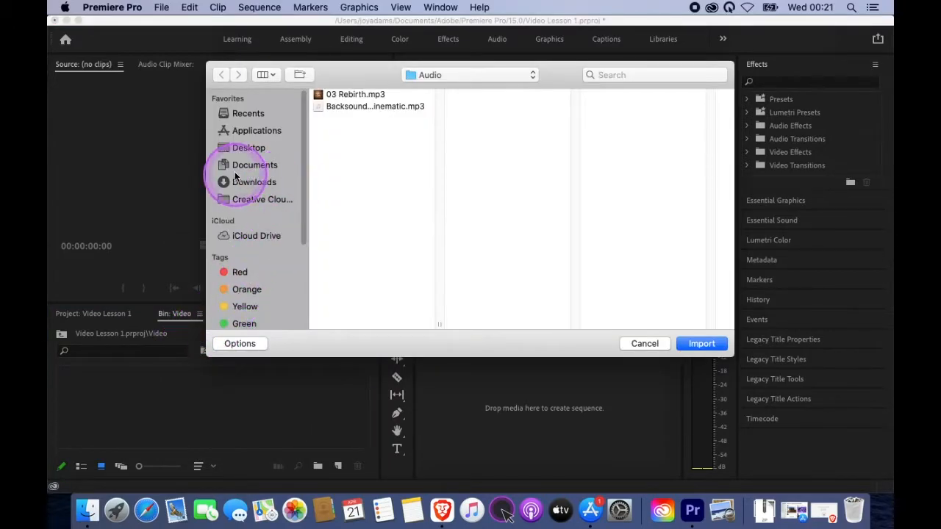
pyautogui.click(238, 166)
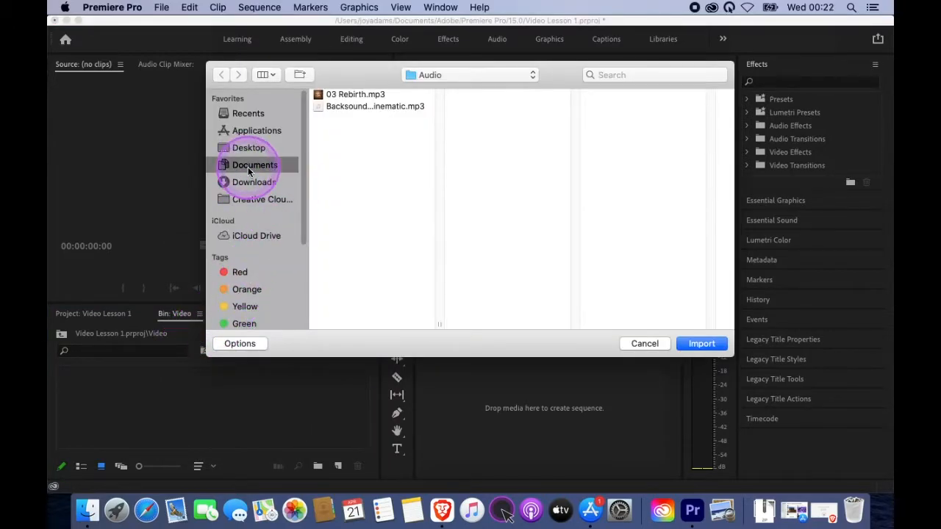
pyautogui.click(318, 146)
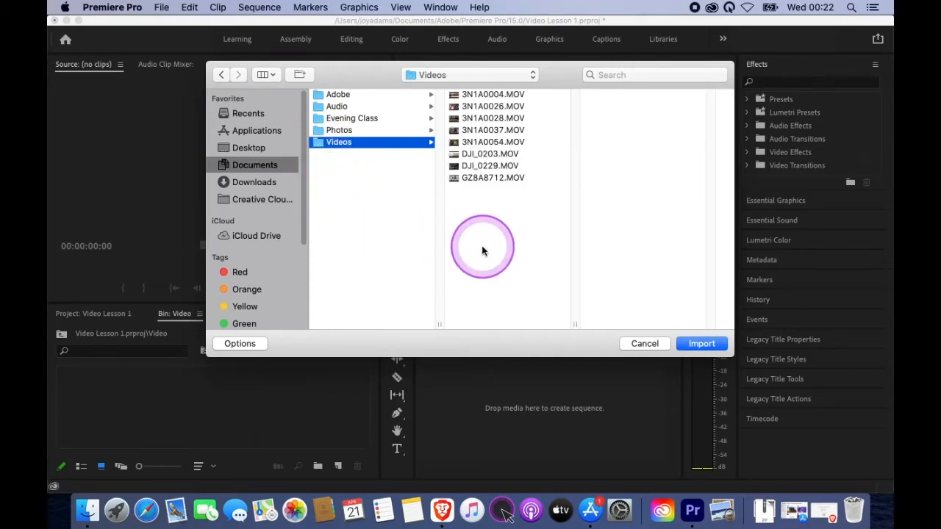
pyautogui.moveTo(482, 251); pyautogui.dragTo(464, 167)
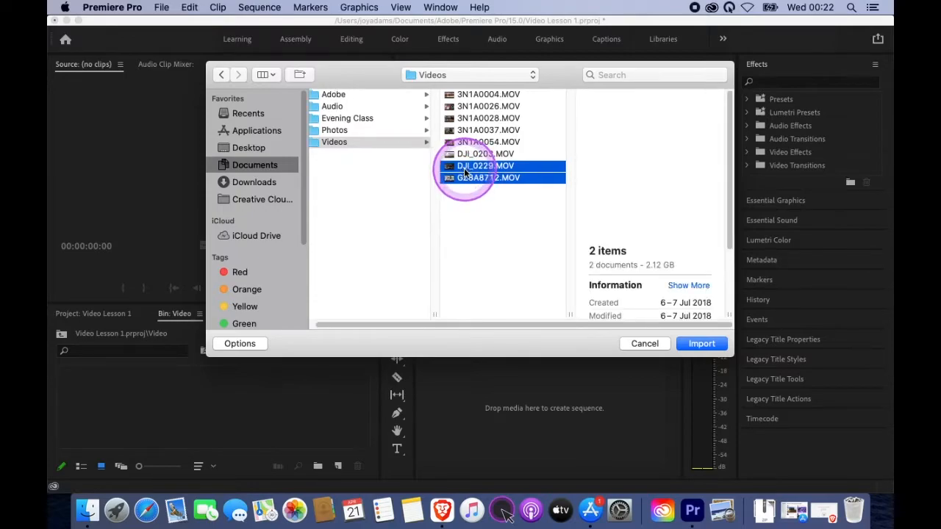
pyautogui.click(461, 193)
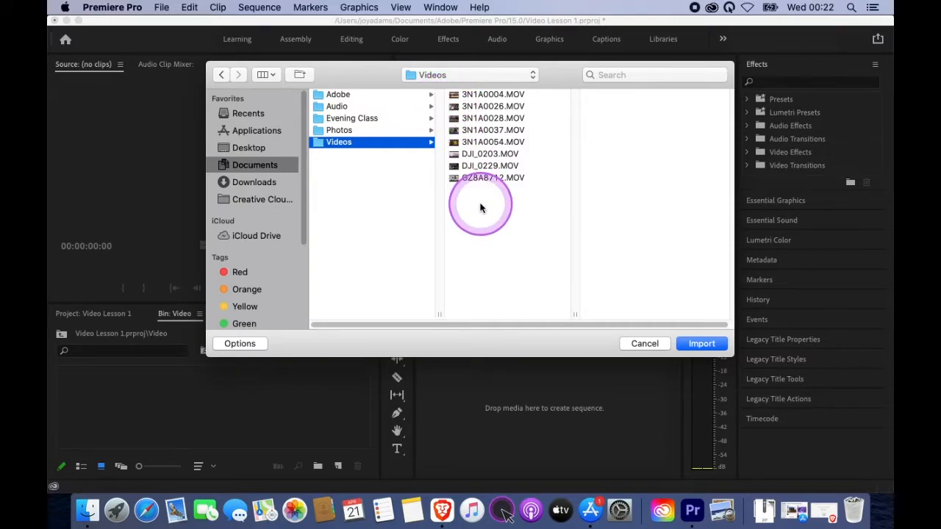
pyautogui.moveTo(485, 195); pyautogui.dragTo(471, 158)
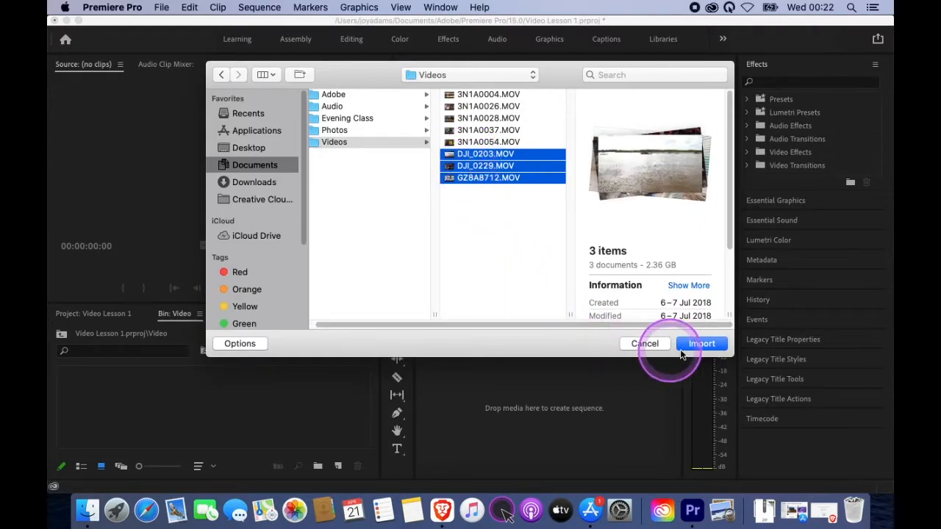
pyautogui.click(694, 344)
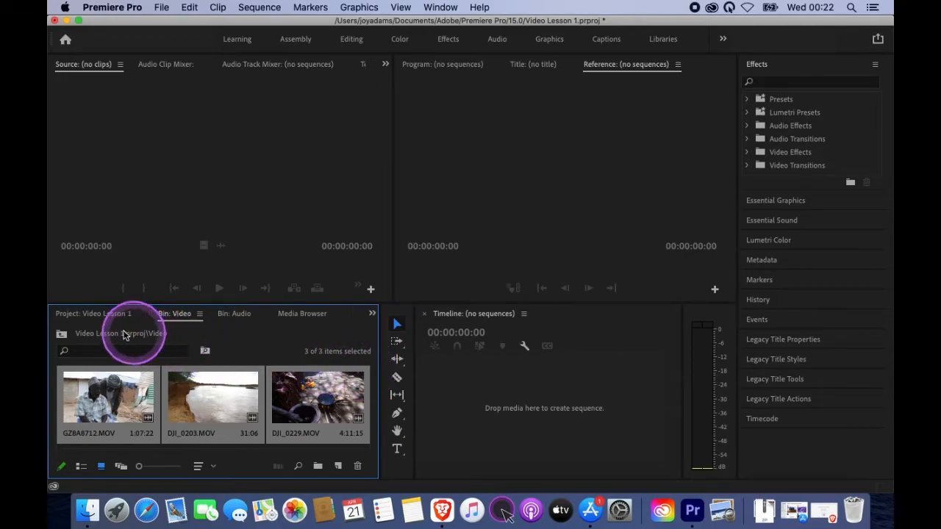
# Return to the project's root level and create a new bin named Photos beside the Audio and Video bins.
pyautogui.click(63, 335)
pyautogui.click(343, 399)
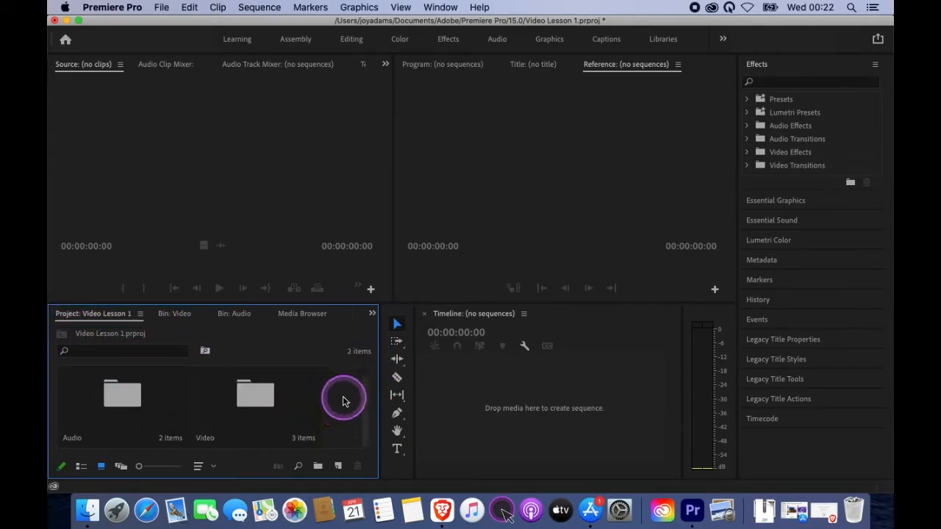
pyautogui.click(105, 410)
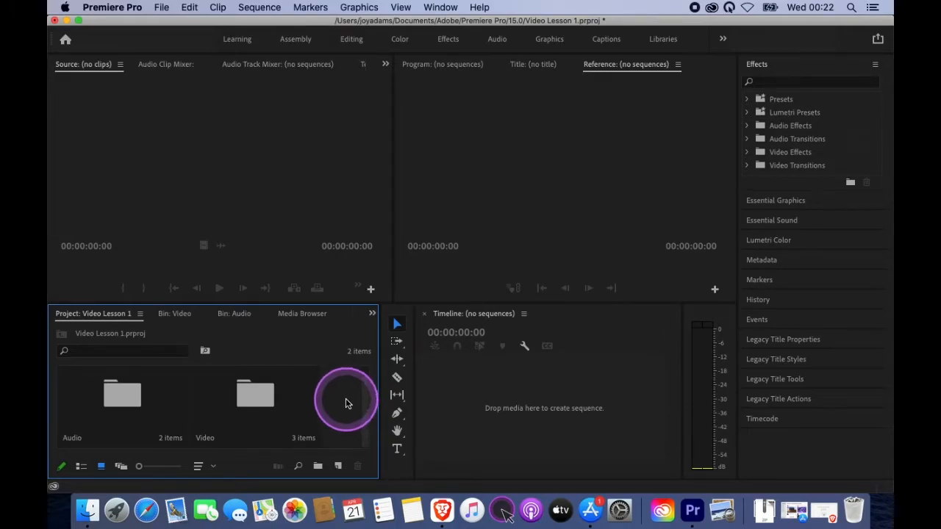
pyautogui.click(318, 469)
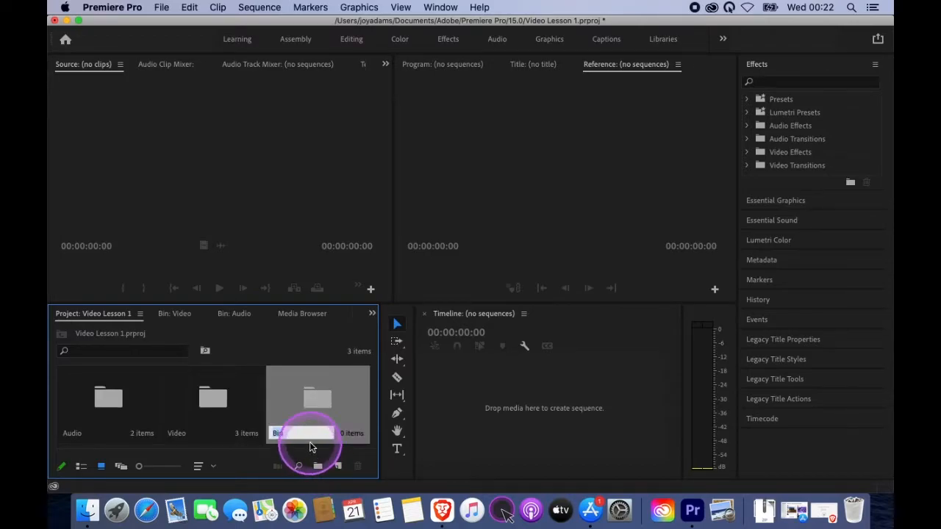
pyautogui.write('A')
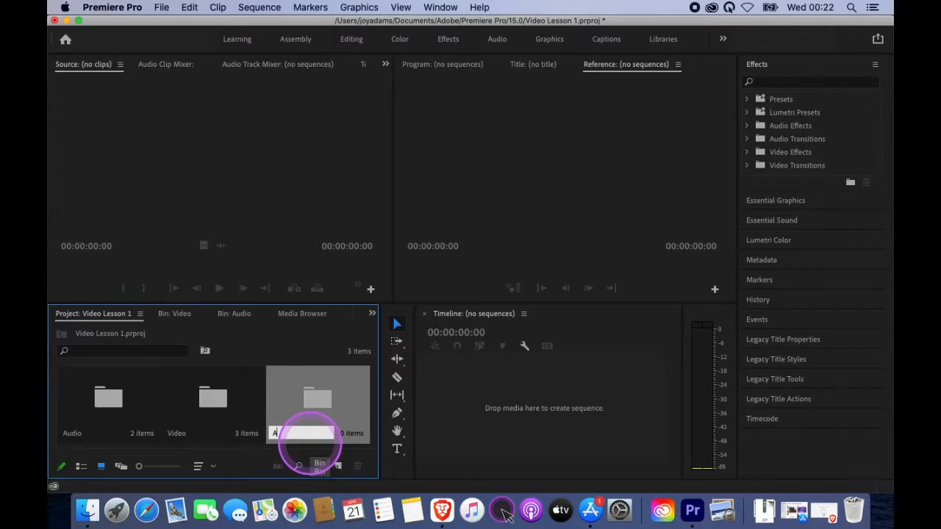
pyautogui.press('BackSpace')
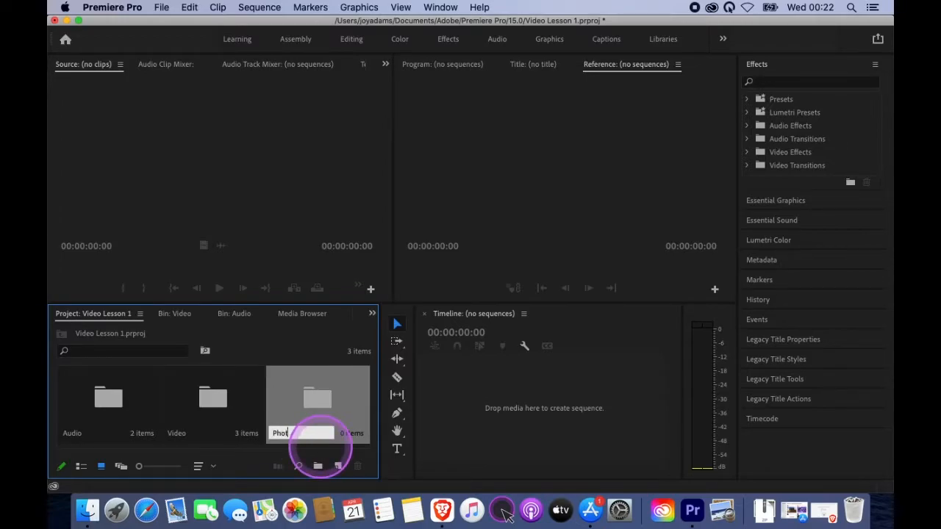
pyautogui.write('Photos')
pyautogui.click(325, 404)
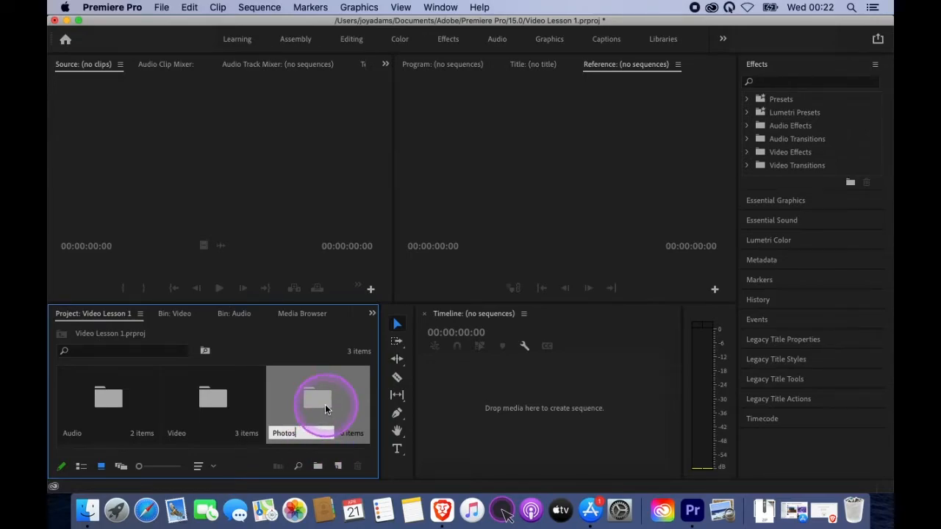
# Import the whole Photos folder from Documents into the Photos bin, and return to the project's root level.
pyautogui.doubleClick(325, 404)
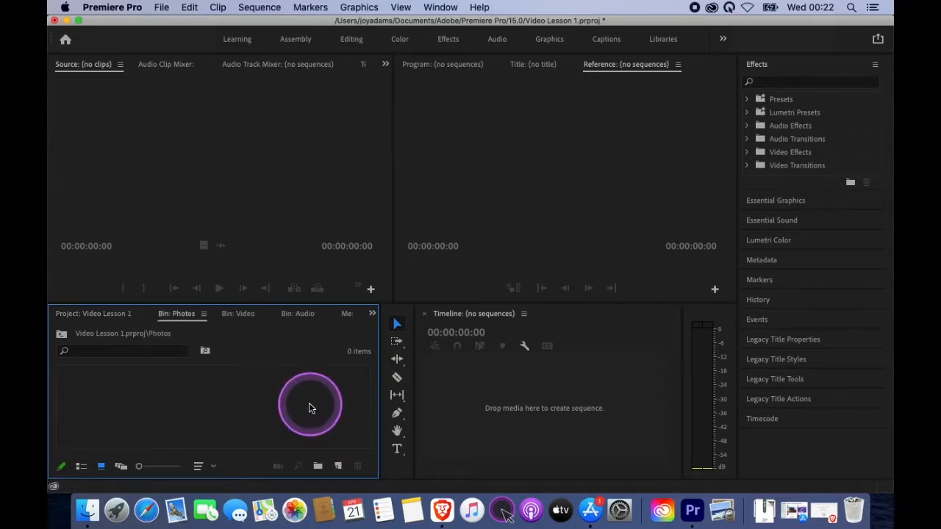
pyautogui.rightClick(311, 406)
pyautogui.click(336, 335)
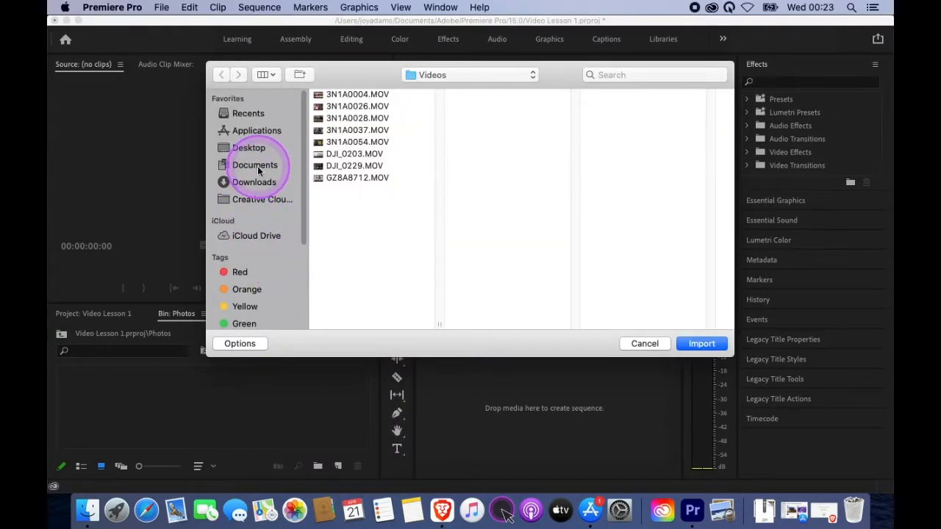
pyautogui.click(259, 171)
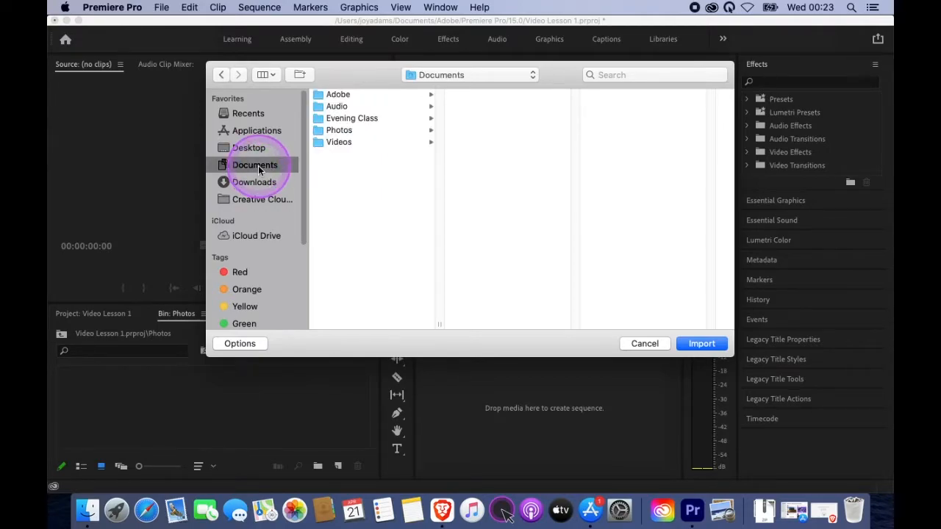
pyautogui.doubleClick(328, 131)
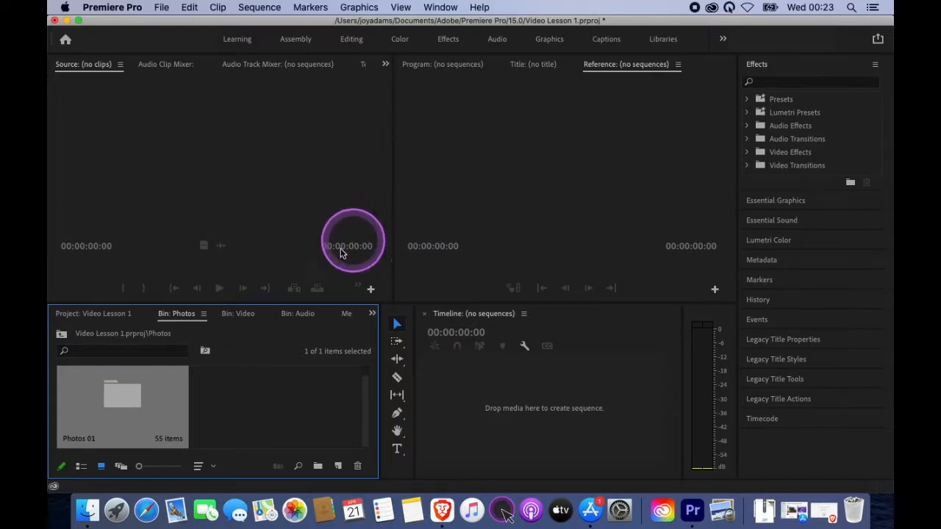
pyautogui.click(61, 335)
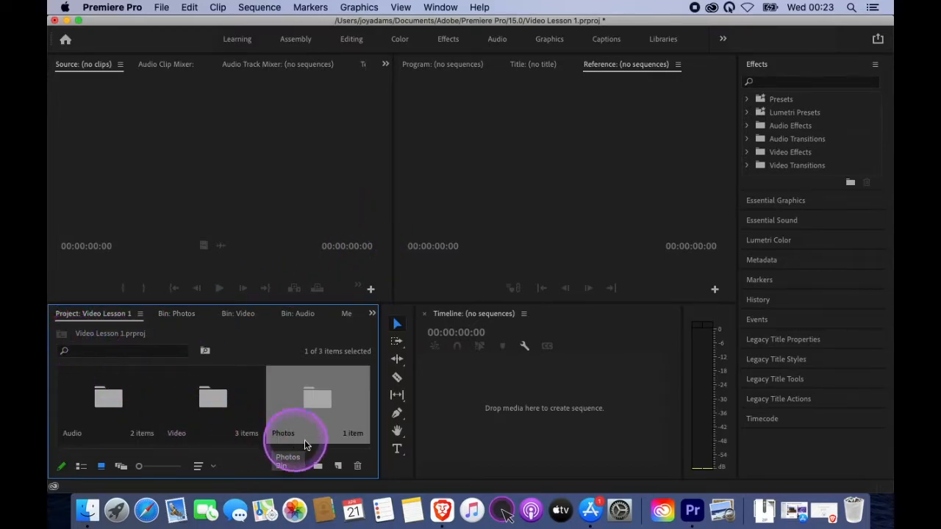
# Reopen the Photos bin and clear the nested Photos 01 bin from it.
pyautogui.doubleClick(322, 403)
pyautogui.click(120, 391)
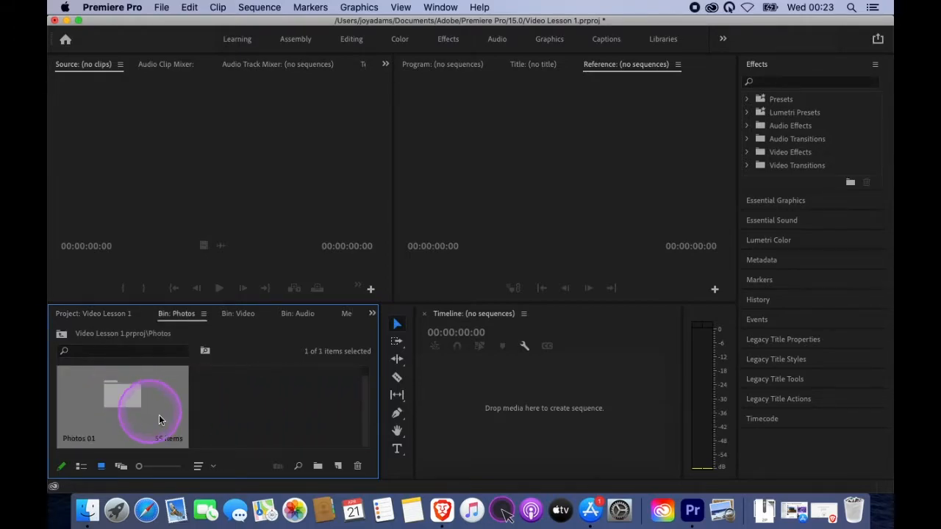
pyautogui.rightClick(123, 399)
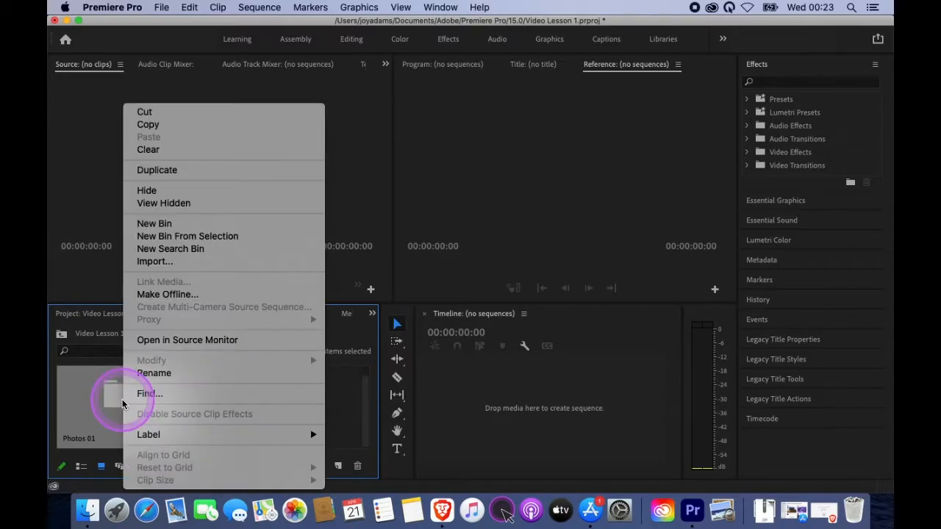
pyautogui.click(158, 153)
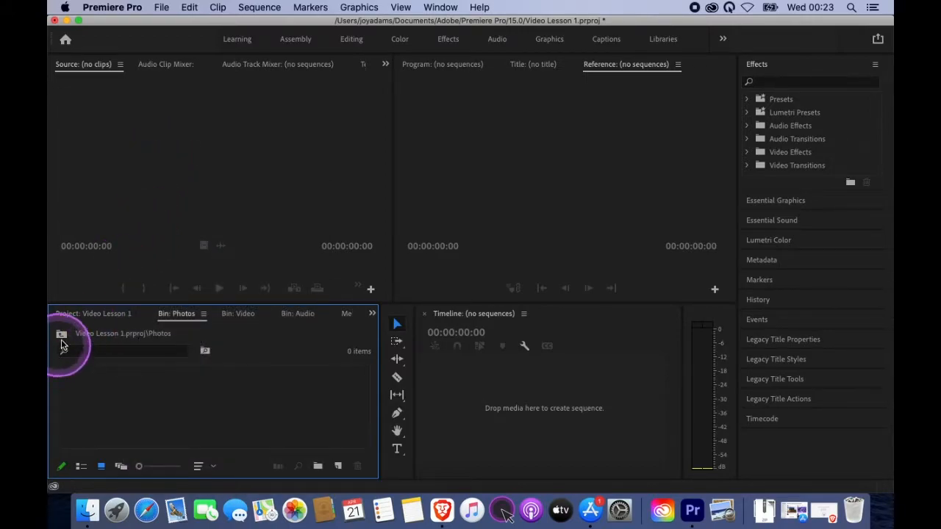
# Import the ten images 3N1A0081.JPG through 3N1A0090.JPG from the Photos folder in Documents into the Photos bin.
pyautogui.rightClick(124, 420)
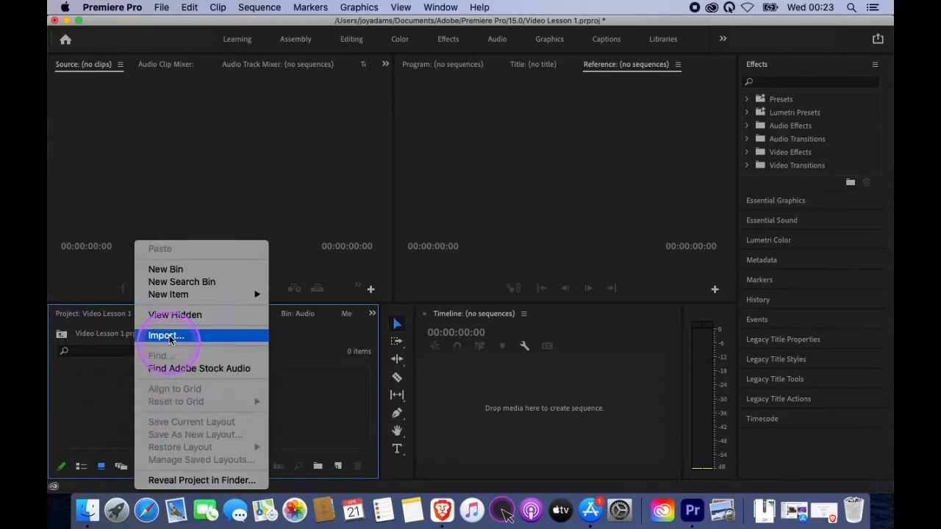
pyautogui.click(173, 336)
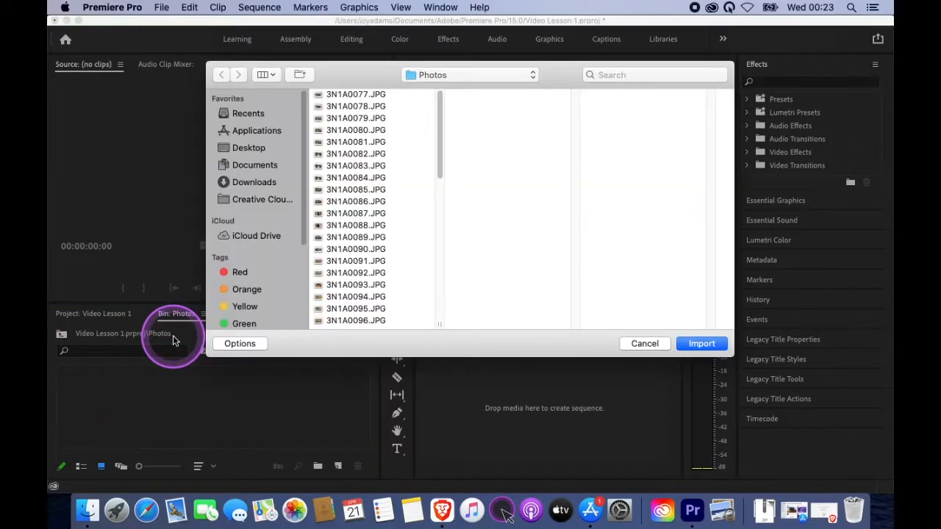
pyautogui.click(254, 165)
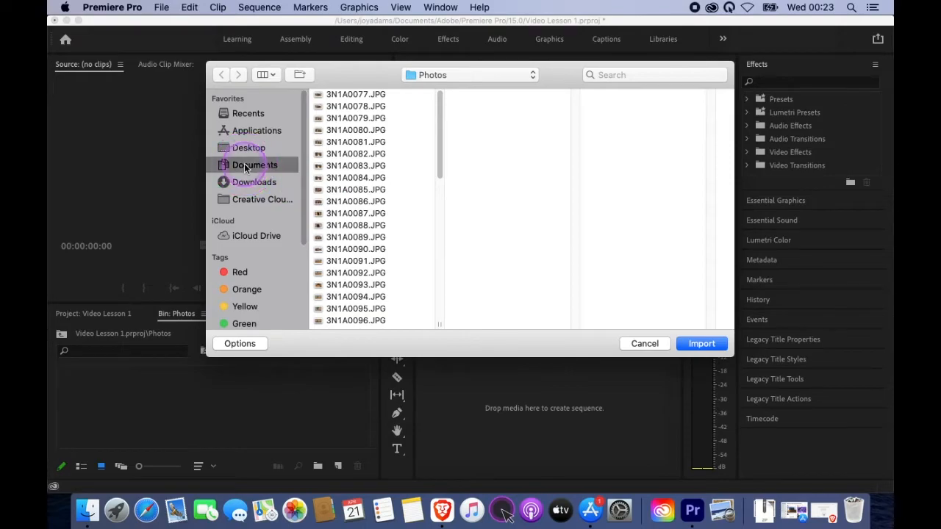
pyautogui.click(317, 130)
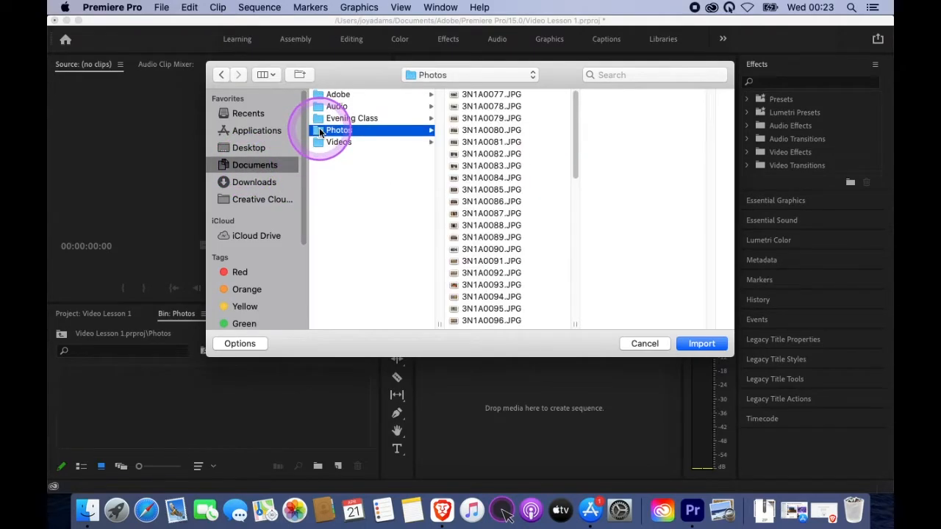
pyautogui.moveTo(536, 142); pyautogui.dragTo(524, 251)
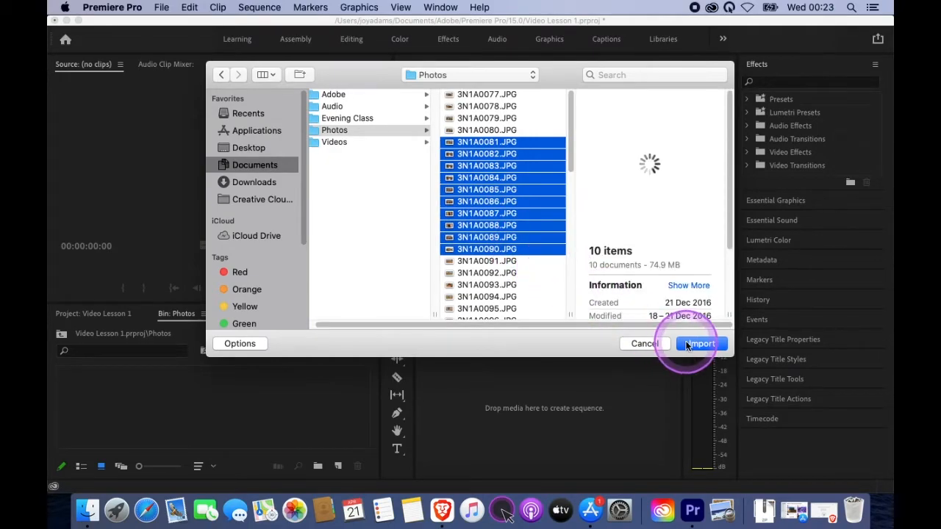
pyautogui.click(699, 344)
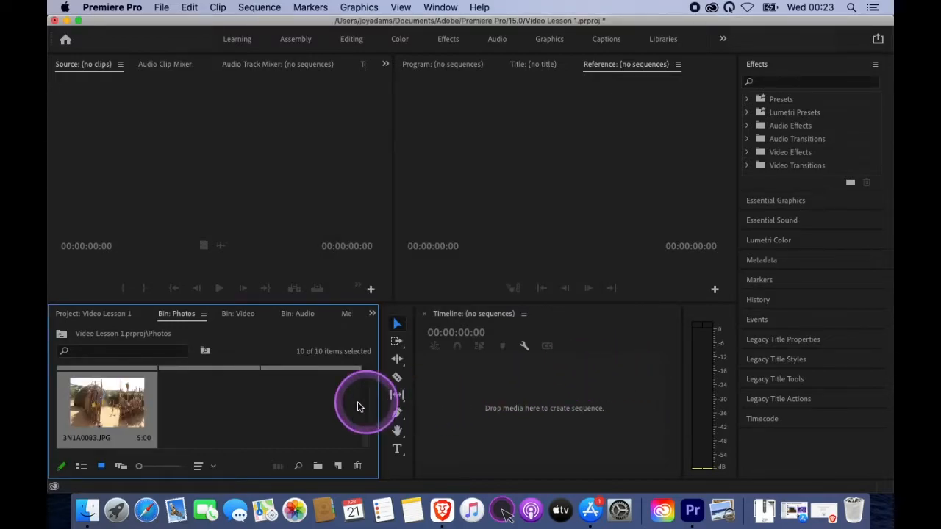
# Load DJI_0203.MOV from the Video bin into the Source monitor and preview several parts of its footage.
pyautogui.click(63, 336)
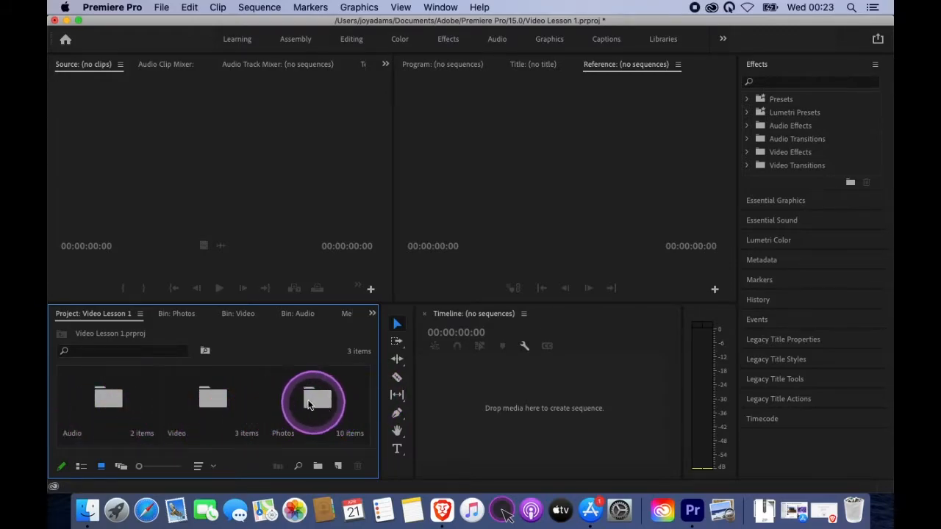
pyautogui.doubleClick(214, 403)
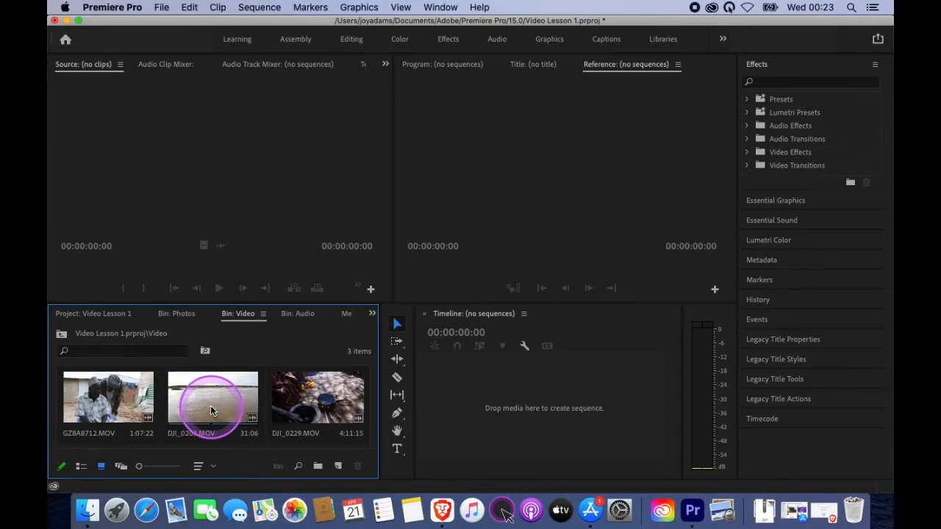
pyautogui.click(213, 403)
pyautogui.moveTo(212, 400); pyautogui.dragTo(150, 148)
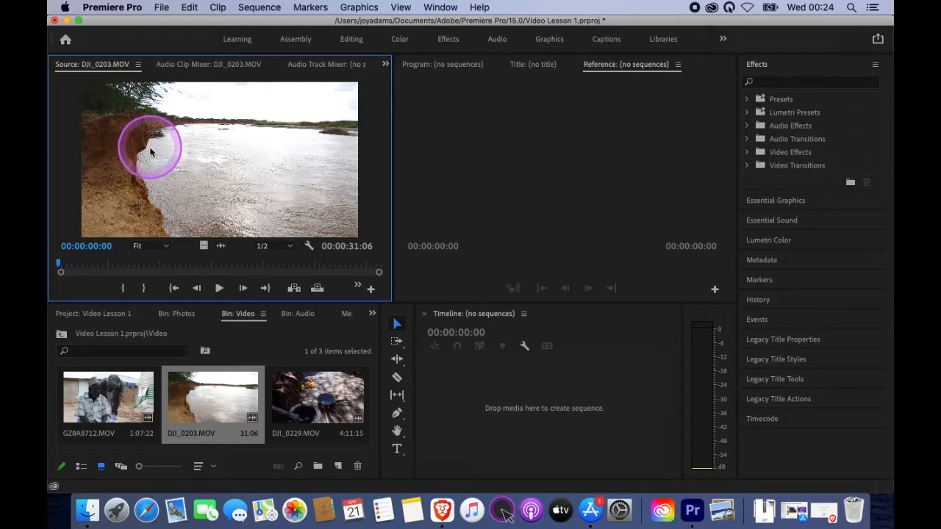
pyautogui.moveTo(81, 267); pyautogui.dragTo(79, 267)
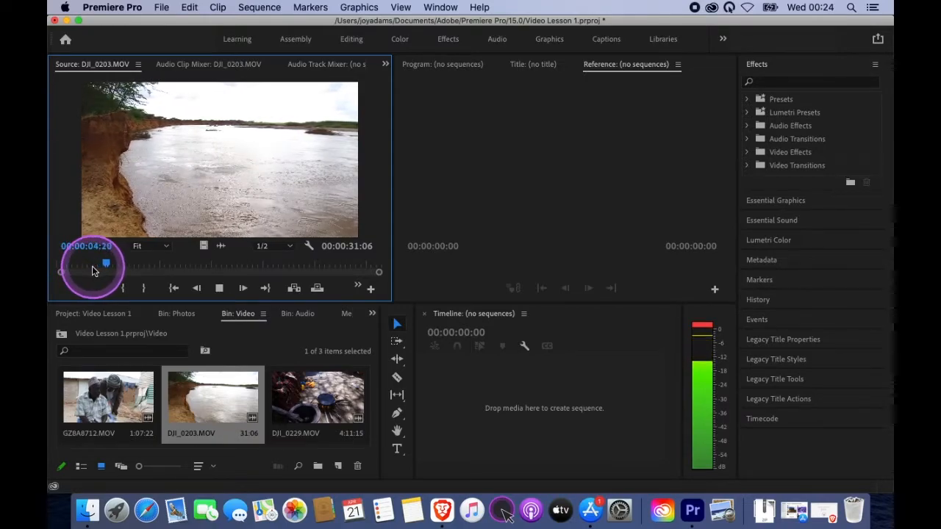
pyautogui.press('space')
pyautogui.click(177, 270)
pyautogui.press('space')
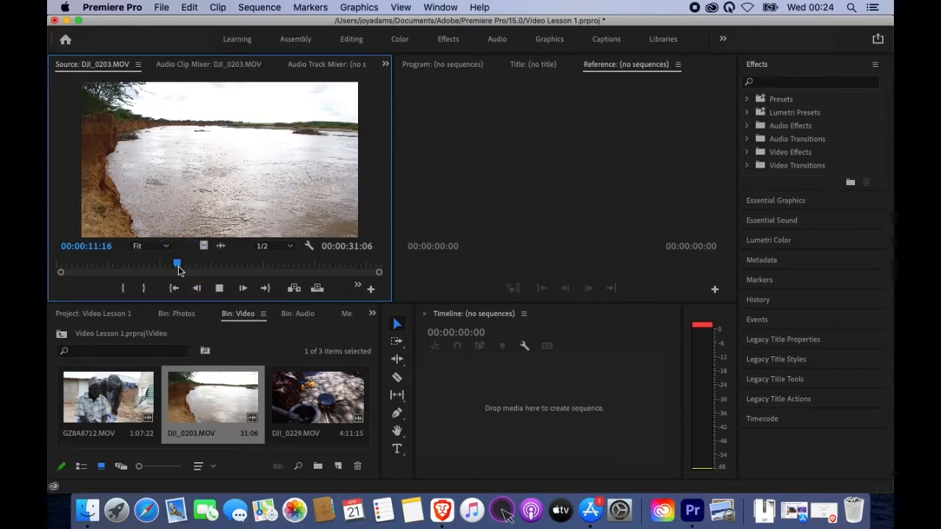
# Mark an In point at 00:00:04:07 and an Out point at 00:00:09:15 on the DJI_0203.MOV source clip.
pyautogui.moveTo(158, 267); pyautogui.dragTo(100, 268)
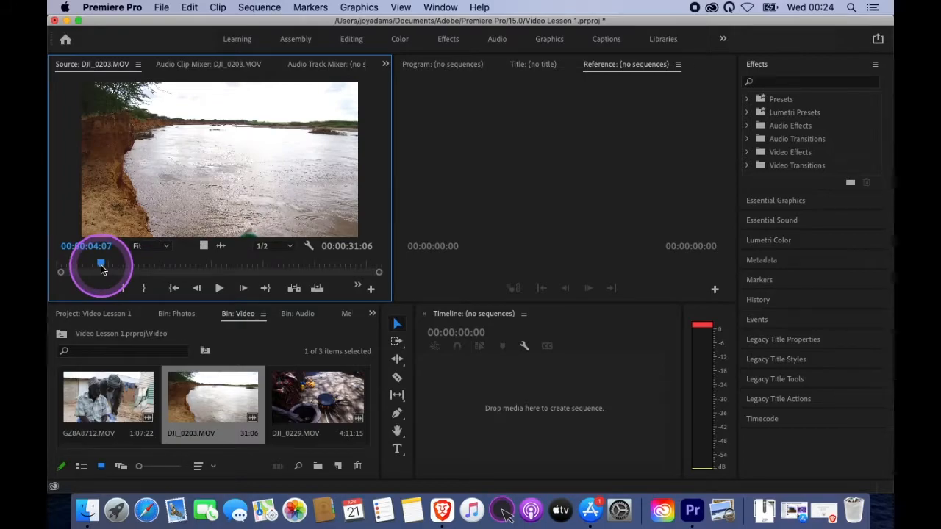
pyautogui.press('i')
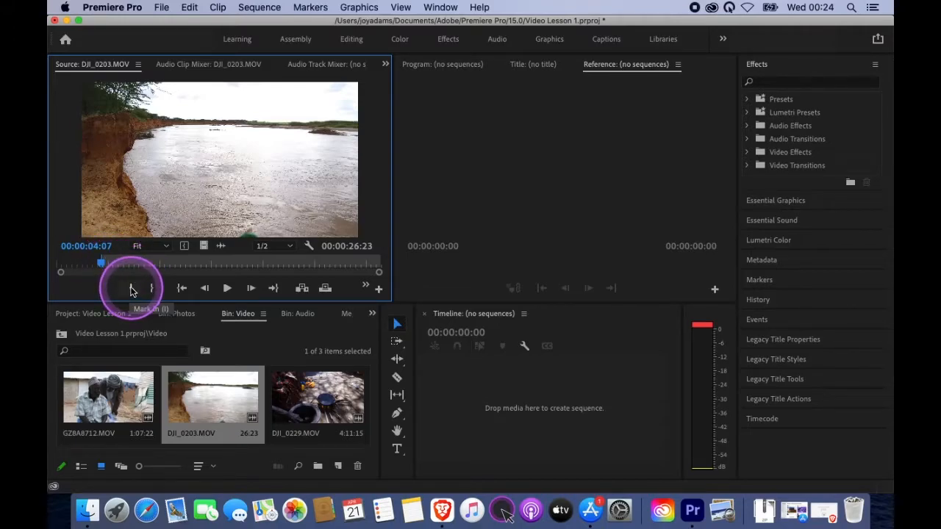
pyautogui.click(155, 268)
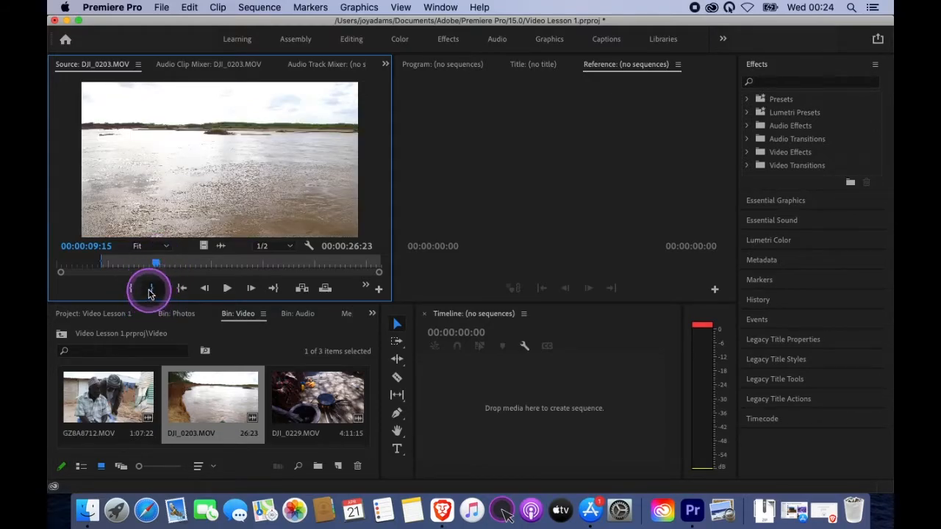
pyautogui.click(151, 290)
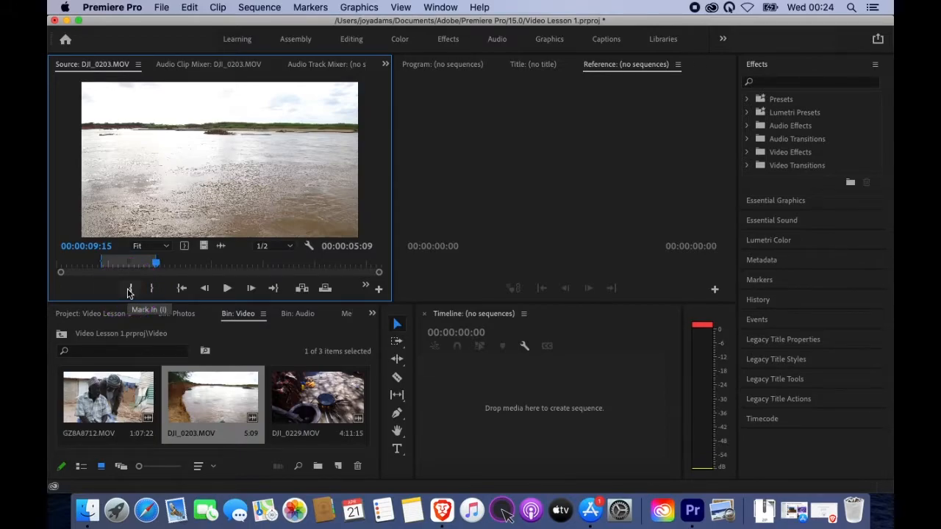
pyautogui.click(153, 291)
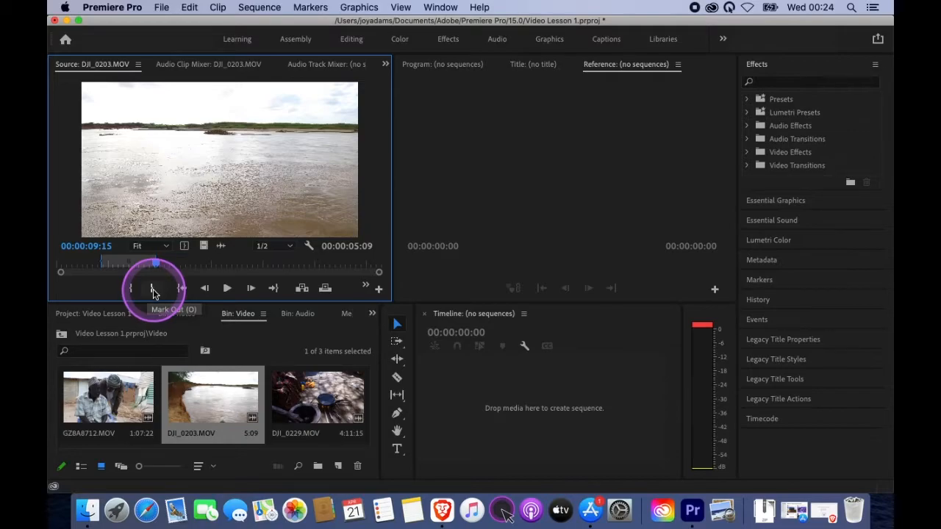
# Re-mark the DJI_0203.MOV source clip with an In point at 00:00:11:19 and an Out point at 00:00:15:23.
pyautogui.click(179, 266)
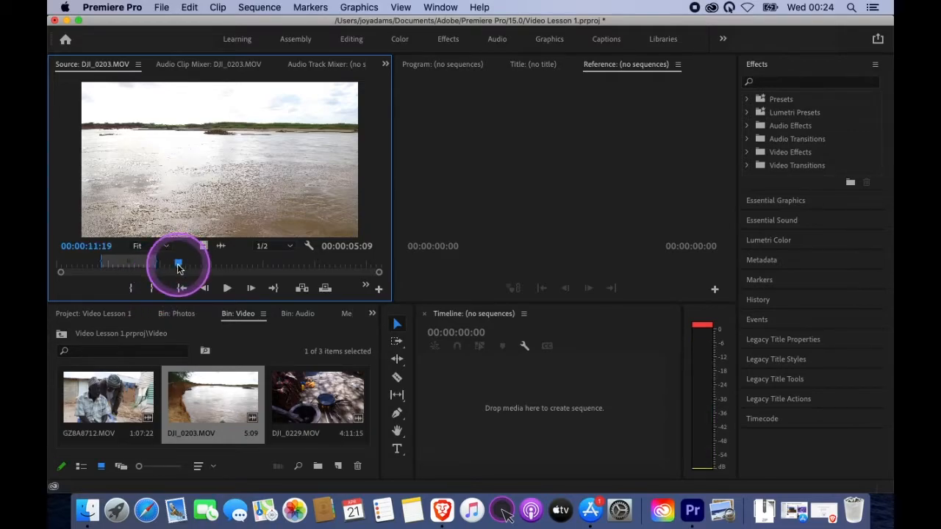
pyautogui.hotkey('alt', 'x')
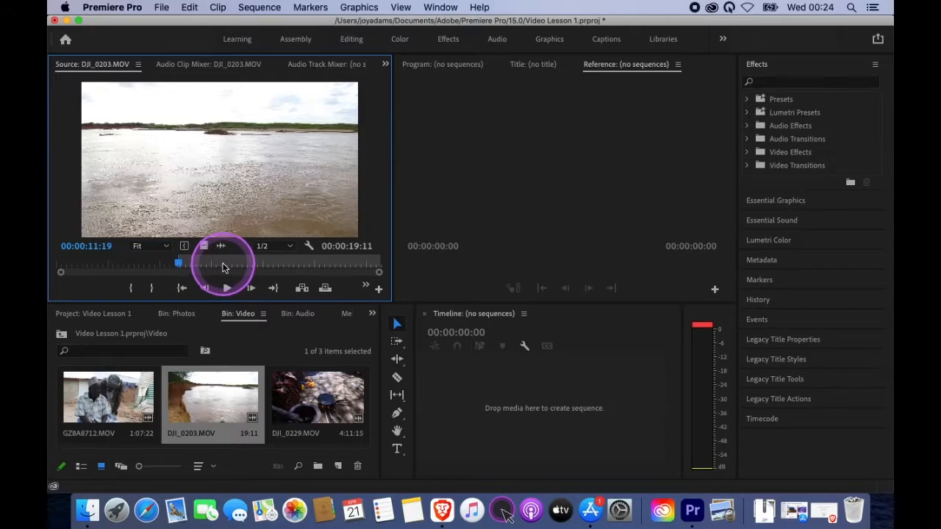
pyautogui.click(223, 267)
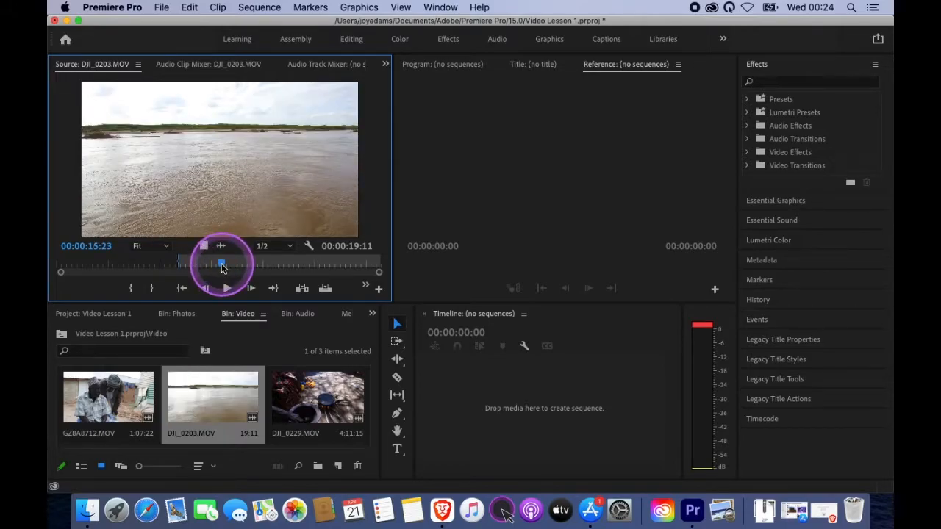
pyautogui.press('o')
# Create a sequence from the marked section of DJI_0203.MOV in the empty timeline and play it through.
pyautogui.moveTo(188, 180); pyautogui.dragTo(472, 419)
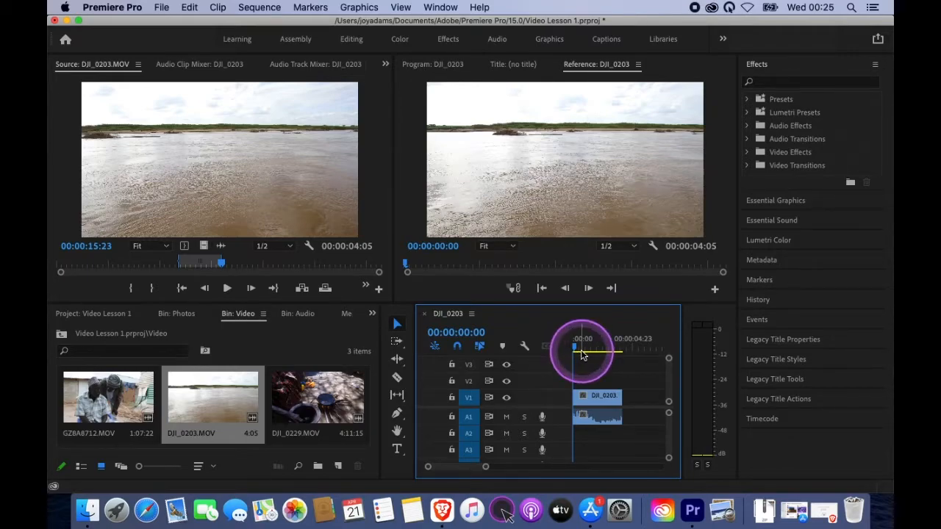
pyautogui.press('space')
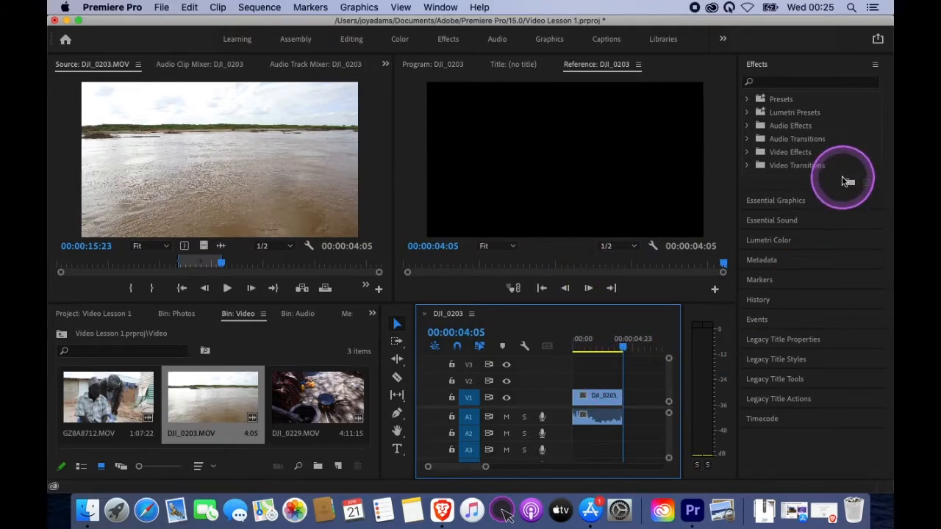
# Close the Effects and Essential Graphics panels in the stacked panel group.
pyautogui.click(876, 67)
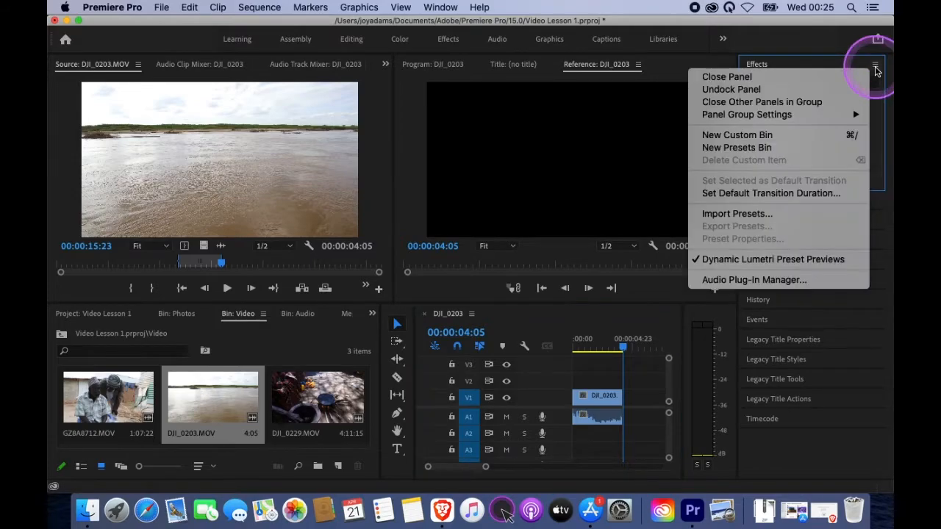
pyautogui.click(783, 79)
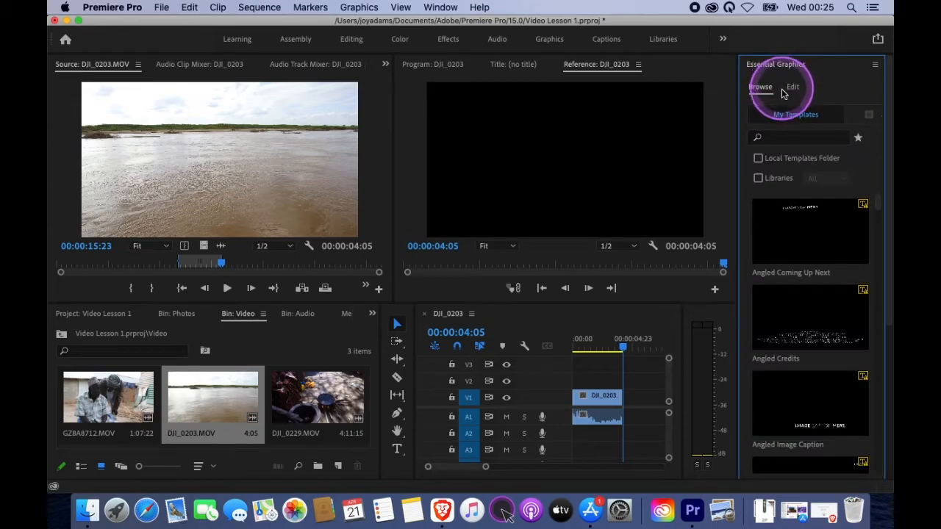
pyautogui.click(875, 64)
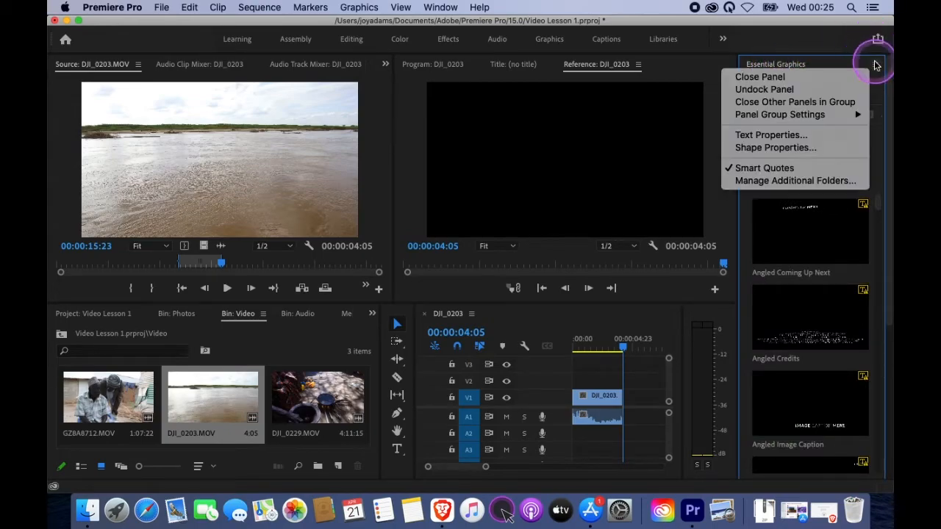
pyautogui.click(824, 77)
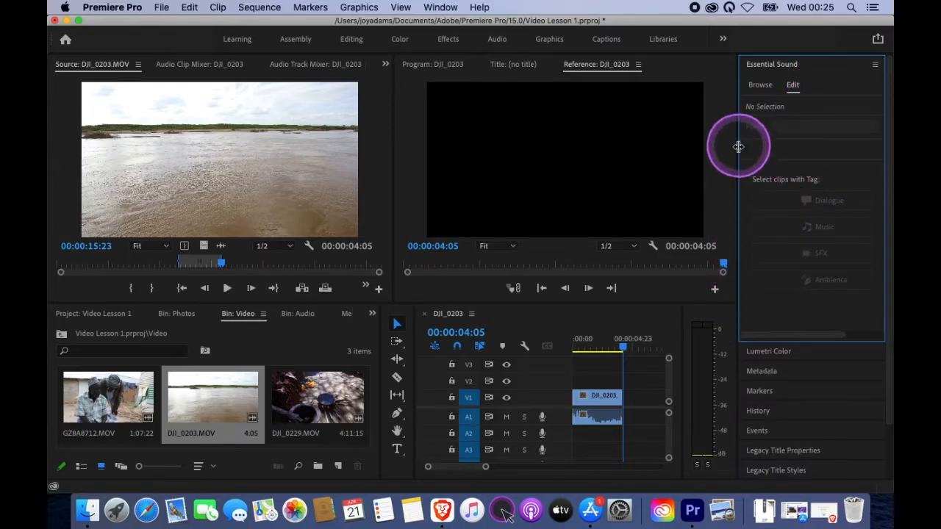
# Widen the timeline by narrowing the Essential Sound panel group, the audio meters, the project bins and the tools area.
pyautogui.moveTo(737, 162); pyautogui.dragTo(862, 178)
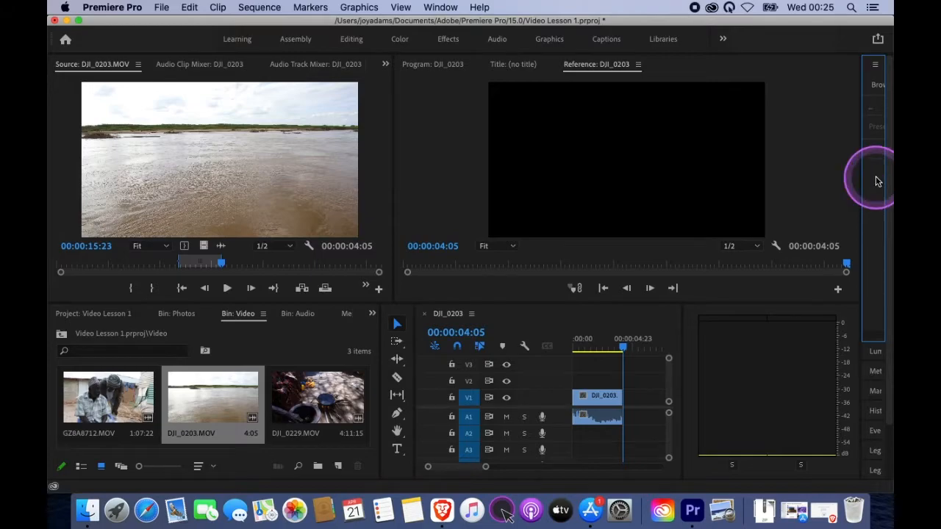
pyautogui.moveTo(681, 359); pyautogui.dragTo(800, 358)
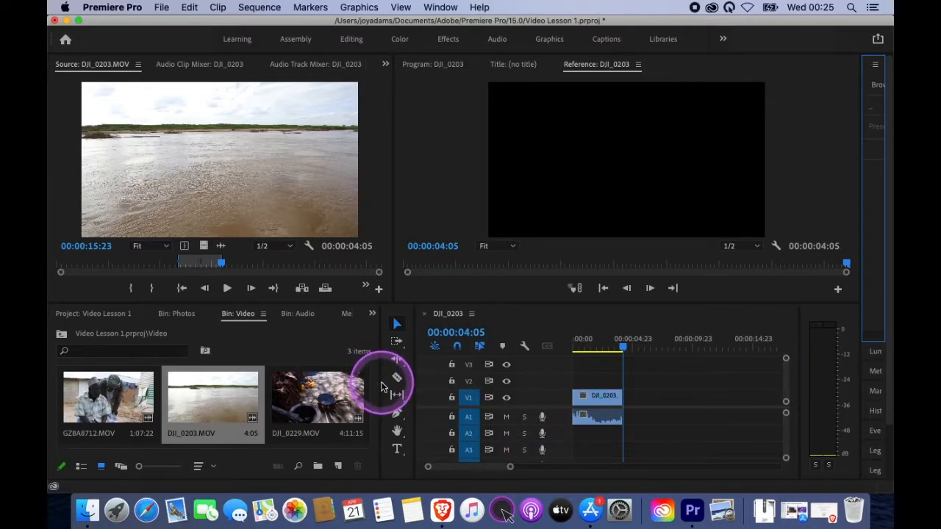
pyautogui.moveTo(381, 383); pyautogui.dragTo(188, 389)
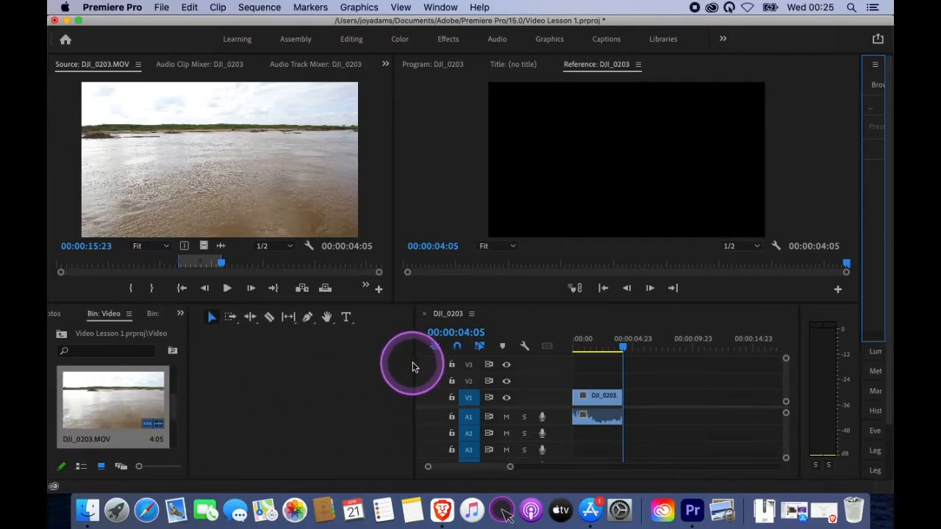
pyautogui.moveTo(414, 362); pyautogui.dragTo(226, 368)
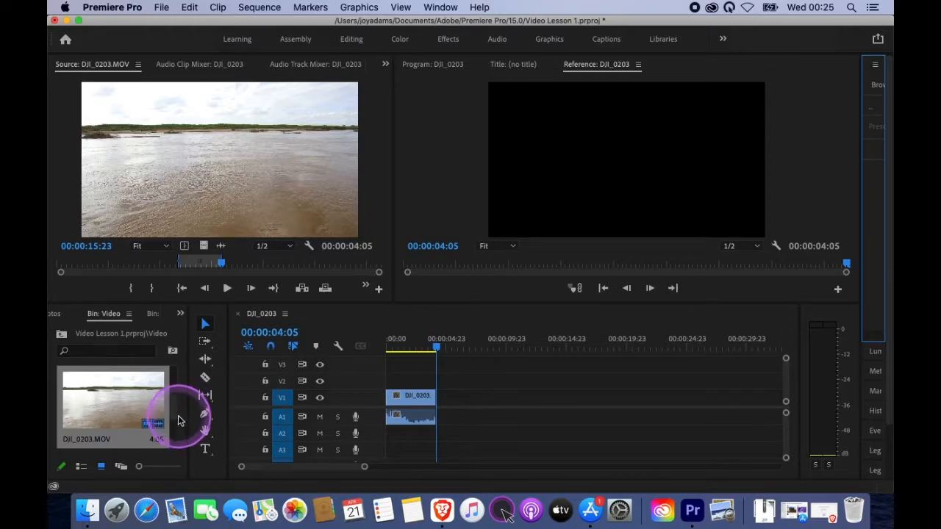
# Check the start and end of the sequence and load DJI_0229.MOV from the Video bin into the Source monitor.
pyautogui.moveTo(177, 404); pyautogui.dragTo(175, 433)
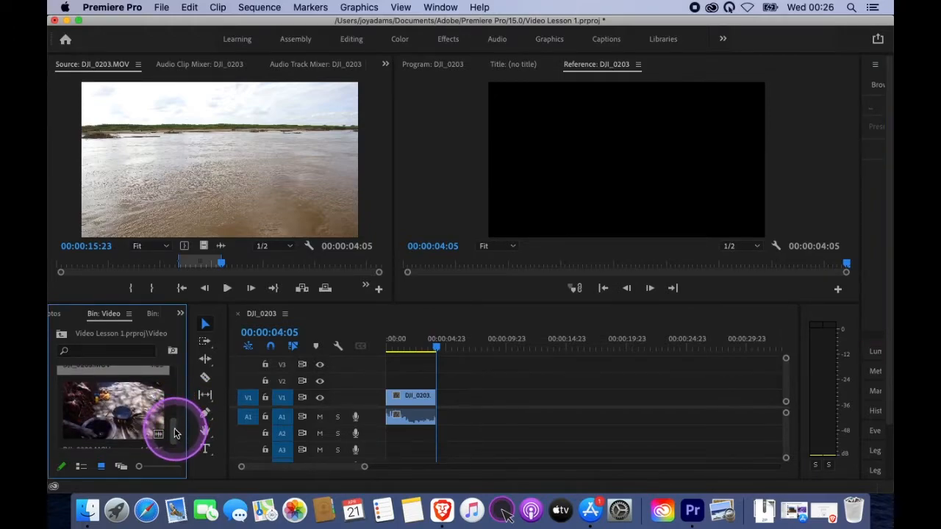
pyautogui.click(382, 353)
pyautogui.click(387, 352)
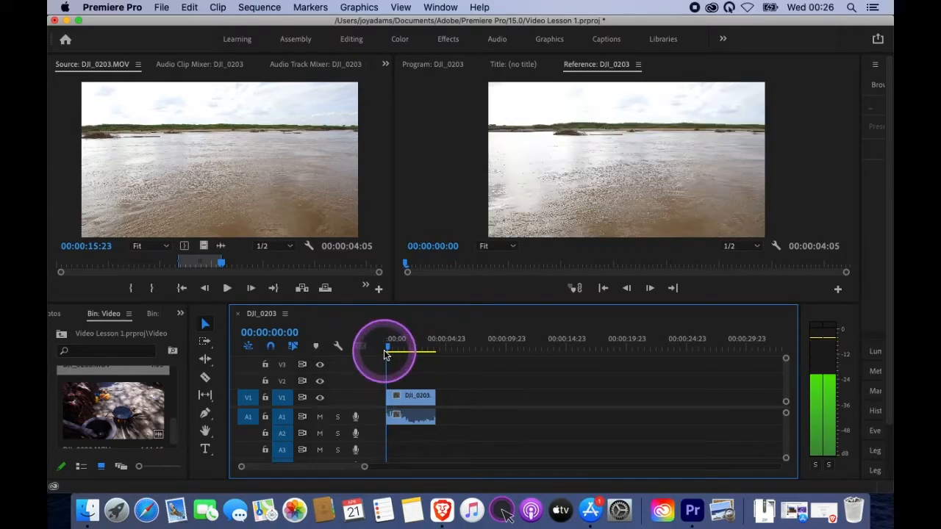
pyautogui.click(434, 353)
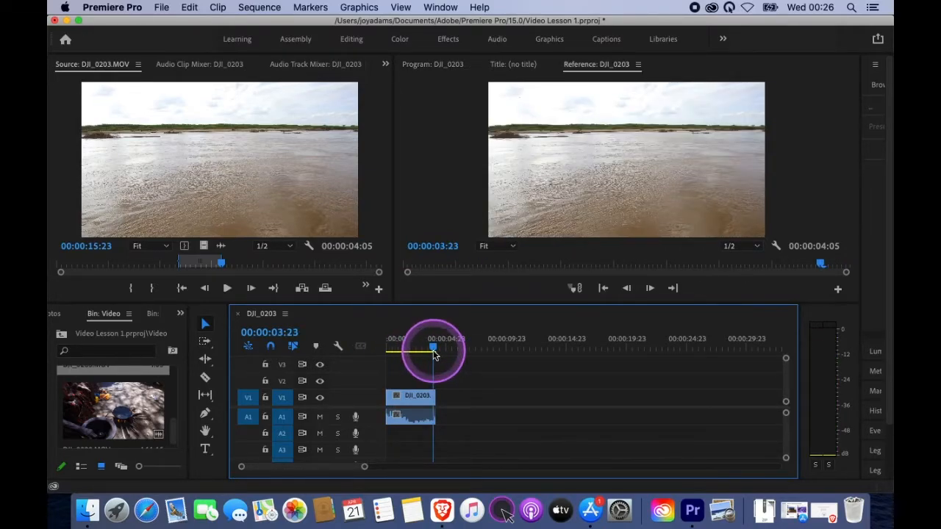
pyautogui.click(121, 403)
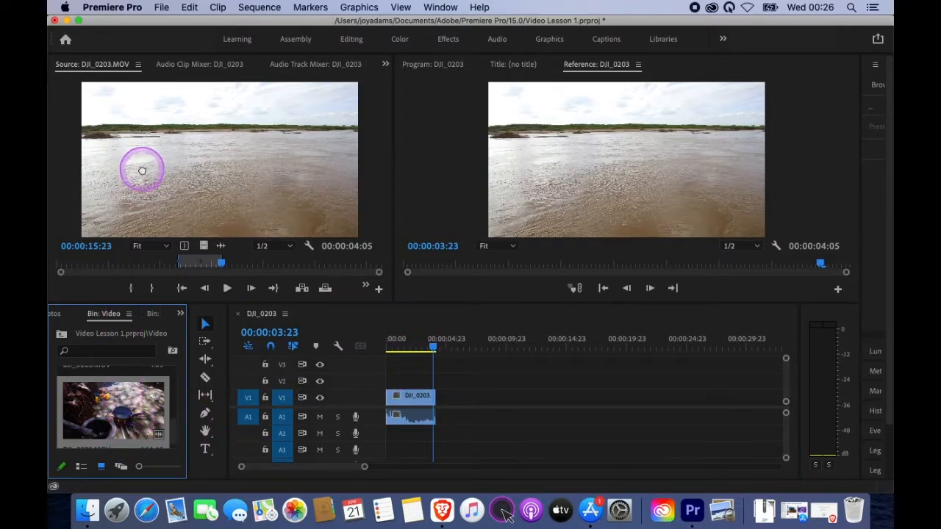
pyautogui.moveTo(142, 171); pyautogui.dragTo(136, 166)
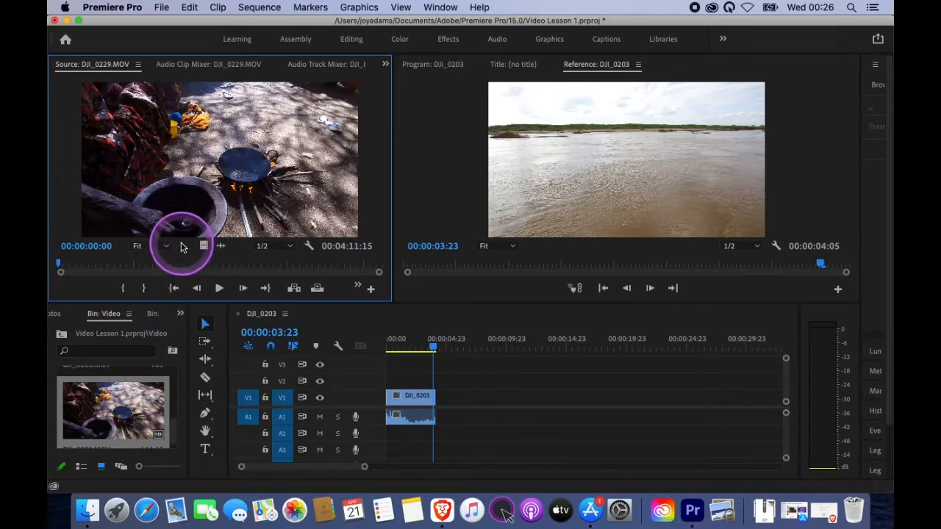
# Mark DJI_0229.MOV from 00:00:31:11 to 00:01:24:14 and add the section directly after the DJI_0203 clip on V1 and A1.
pyautogui.click(98, 266)
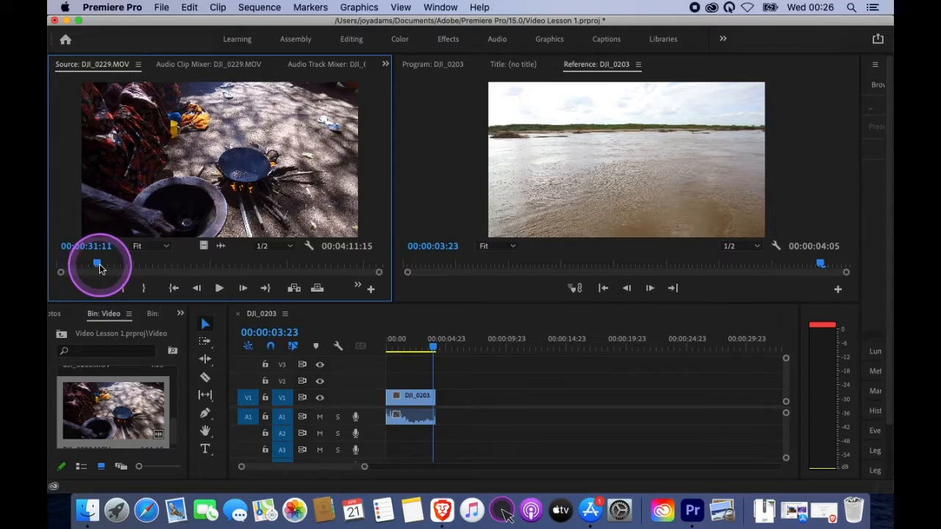
pyautogui.press('i')
pyautogui.moveTo(99, 269); pyautogui.dragTo(167, 266)
pyautogui.press('o')
pyautogui.moveTo(179, 153); pyautogui.dragTo(441, 415)
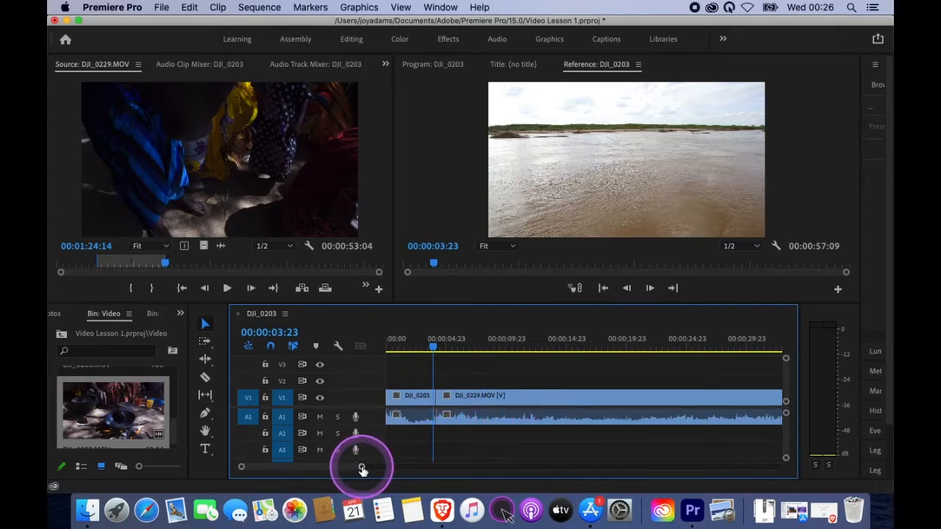
# Move the playhead to 00:00:57:04 near the sequence end and load GZ8A8712.MOV from the Video bin into the Source monitor.
pyautogui.moveTo(363, 469); pyautogui.dragTo(595, 463)
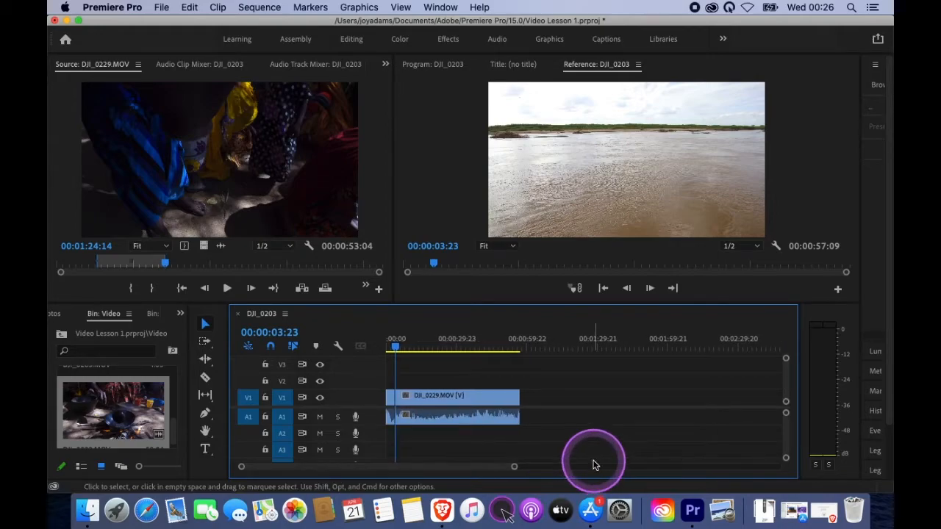
pyautogui.click(522, 351)
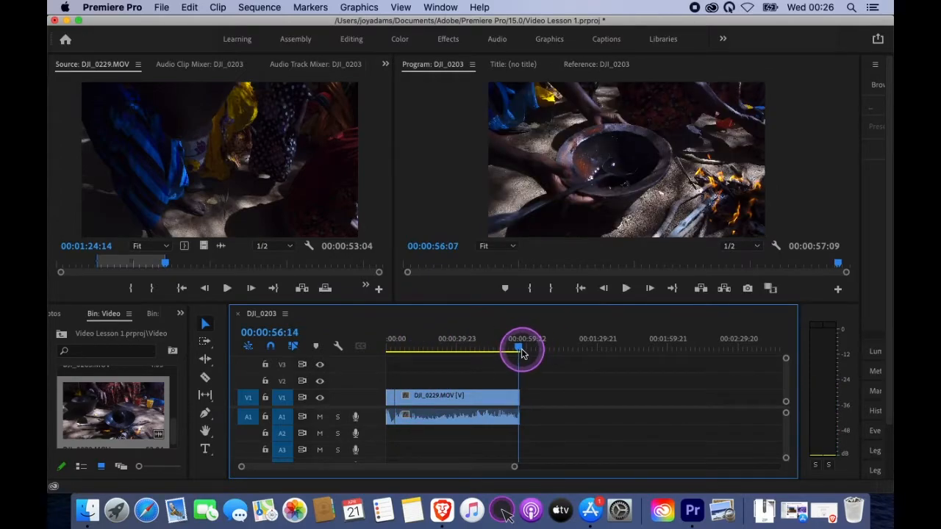
pyautogui.moveTo(522, 351); pyautogui.dragTo(525, 351)
pyautogui.moveTo(175, 425); pyautogui.dragTo(184, 373)
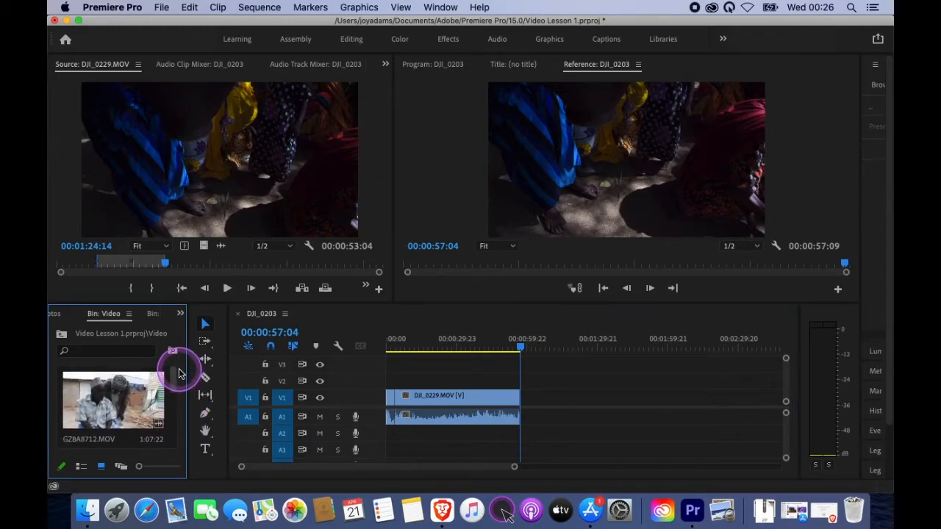
pyautogui.click(118, 410)
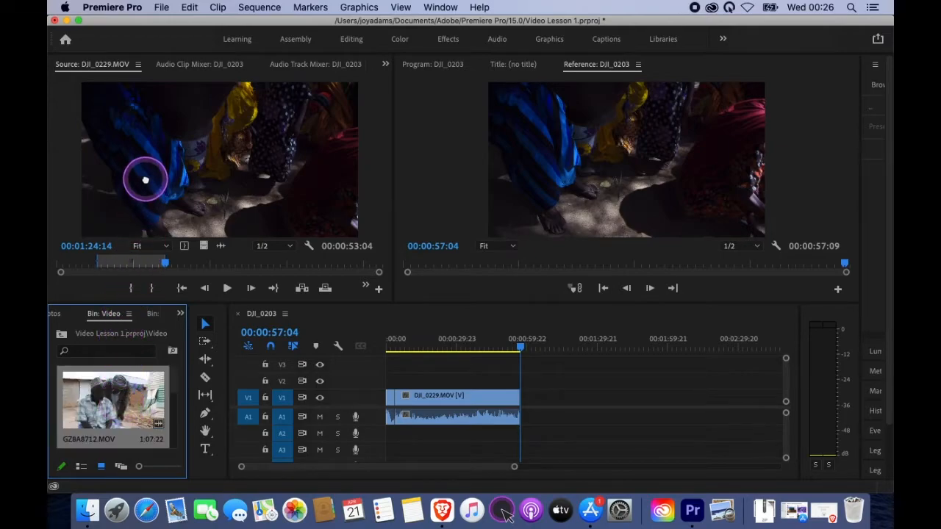
pyautogui.moveTo(146, 180); pyautogui.dragTo(145, 178)
# Mark a section of about 9 seconds in GZ8A8712.MOV ending at 20:37:52:06 and append it after DJI_0229.MOV on V1 and A1.
pyautogui.click(123, 268)
pyautogui.moveTo(122, 269); pyautogui.dragTo(167, 265)
pyautogui.press('i')
pyautogui.press('o')
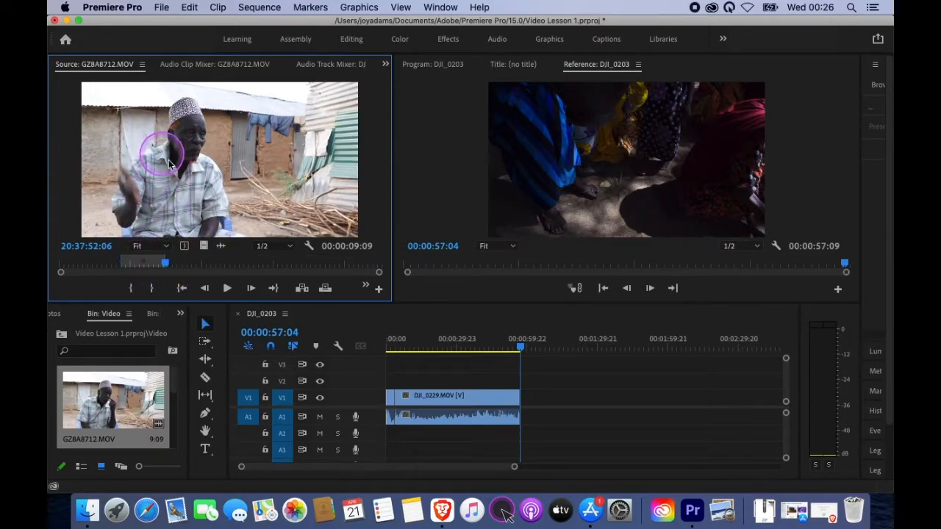
pyautogui.moveTo(169, 164); pyautogui.dragTo(528, 414)
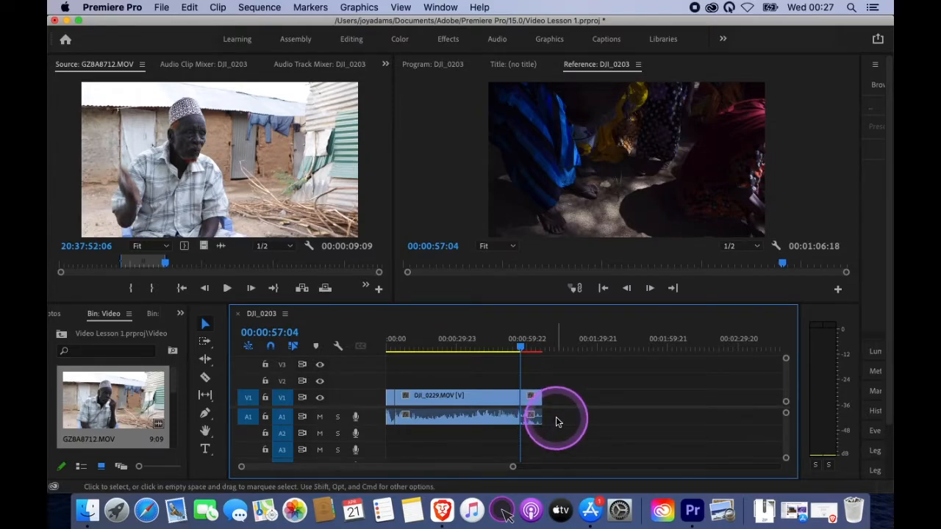
# Switch the project panel from the Video bin to the Audio bin, passing through the Photos bin.
pyautogui.moveTo(175, 376)
pyautogui.mouseDown()
pyautogui.moveTo(176, 409)
pyautogui.moveTo(174, 360)
pyautogui.mouseUp()
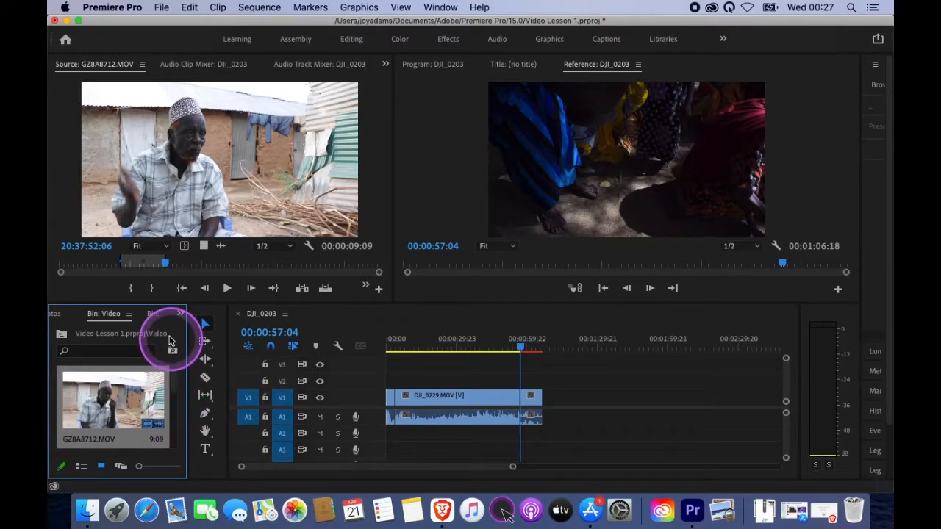
pyautogui.click(53, 315)
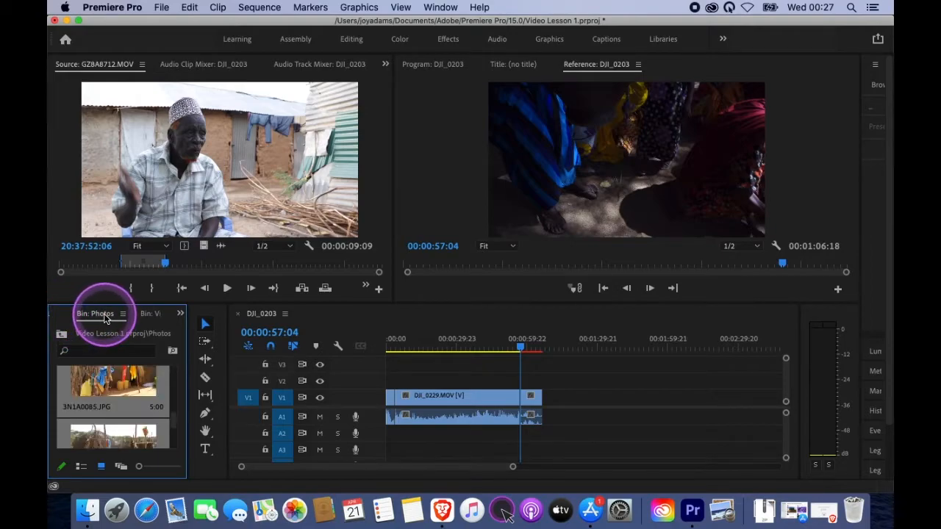
pyautogui.click(179, 314)
pyautogui.click(179, 314)
pyautogui.click(179, 314)
pyautogui.click(180, 315)
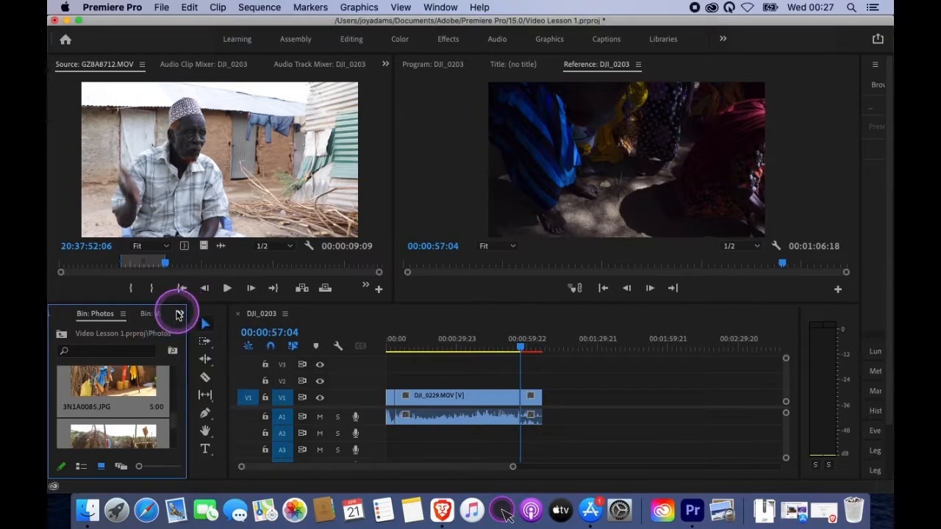
pyautogui.click(181, 315)
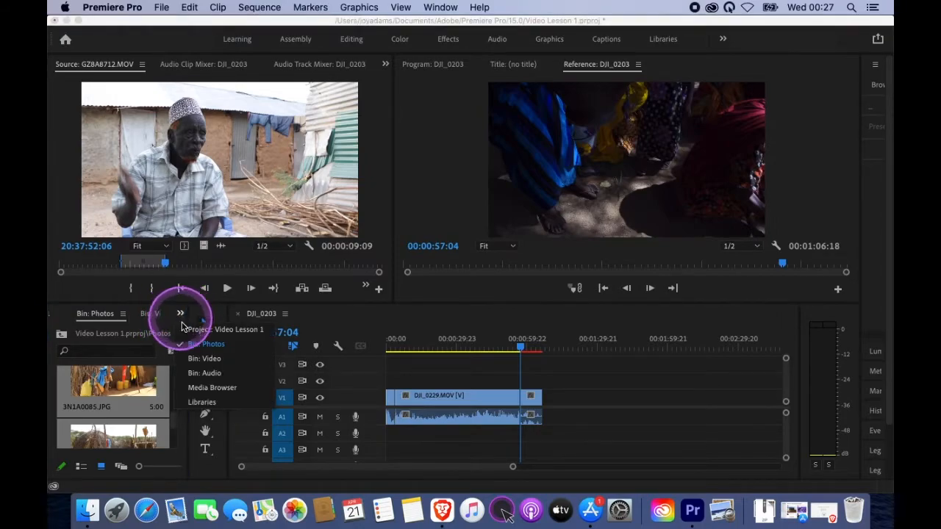
pyautogui.click(205, 373)
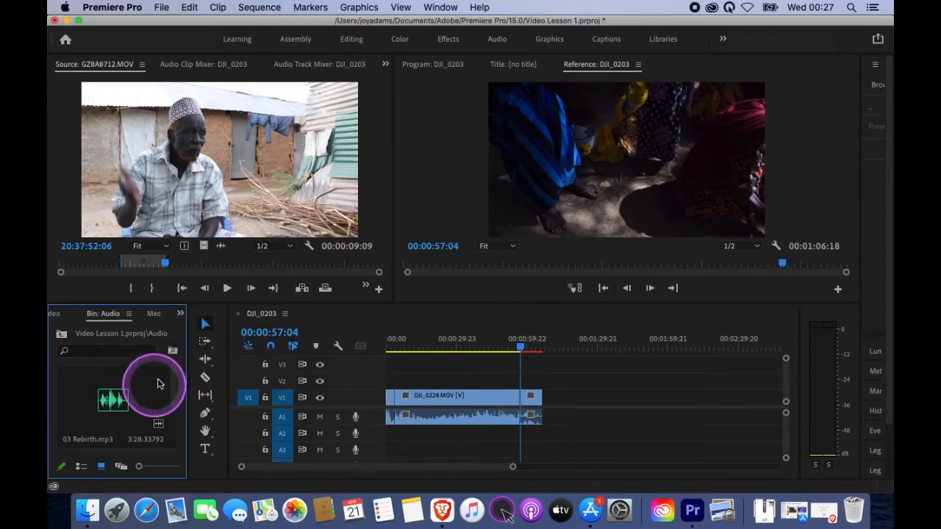
# Place the Backsound Cine... music clip from the Audio bin on track A2 at the start of the sequence.
pyautogui.moveTo(170, 380); pyautogui.dragTo(172, 423)
pyautogui.click(103, 404)
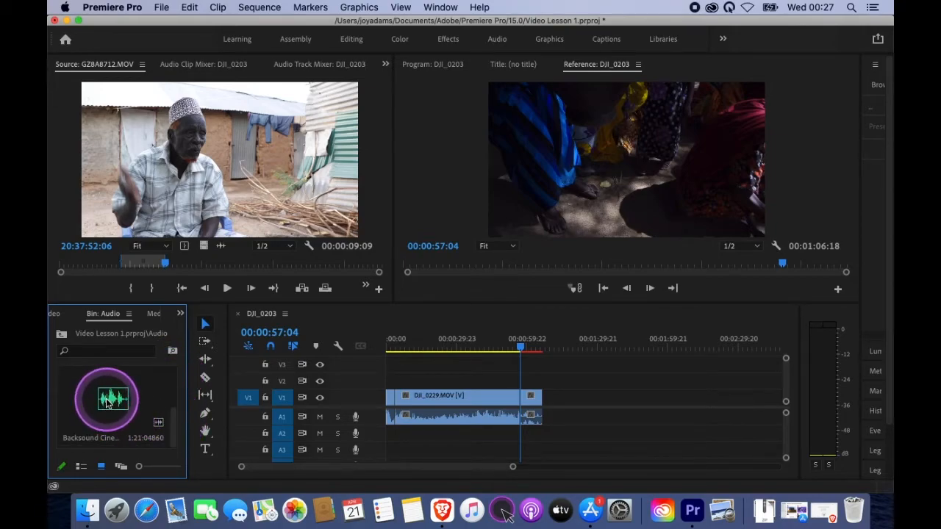
pyautogui.moveTo(107, 401); pyautogui.dragTo(383, 434)
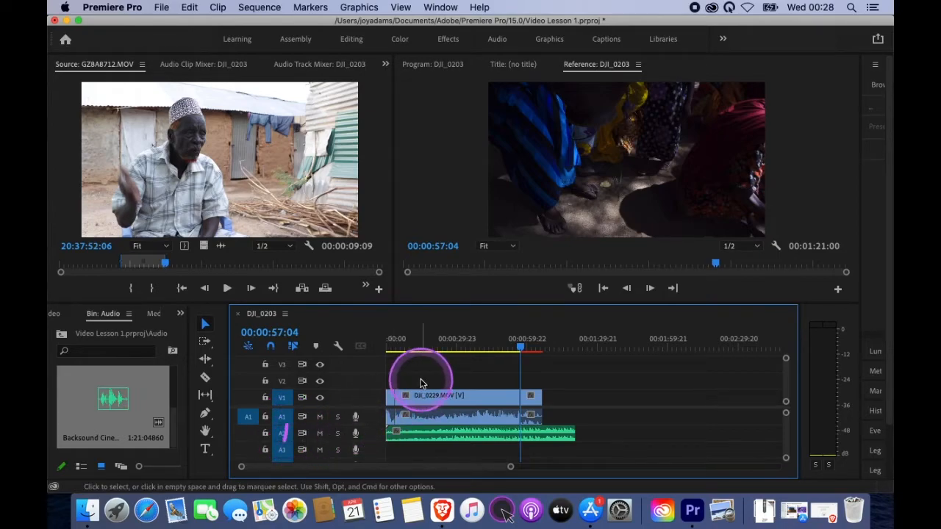
# Return the playhead to 00:00:00:00, mute track A1, and trim about 3 seconds off the end of the GZ8A8712.MOV clip.
pyautogui.moveTo(519, 346); pyautogui.dragTo(378, 346)
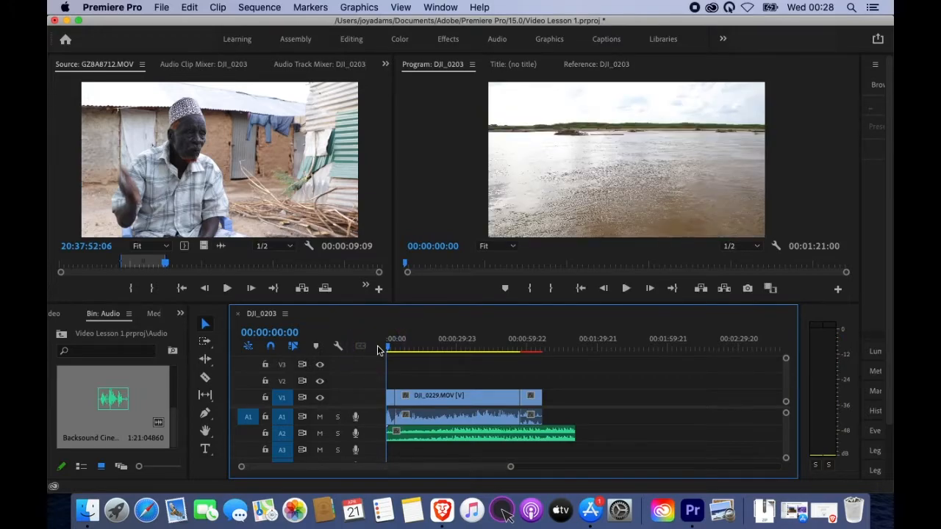
pyautogui.click(378, 348)
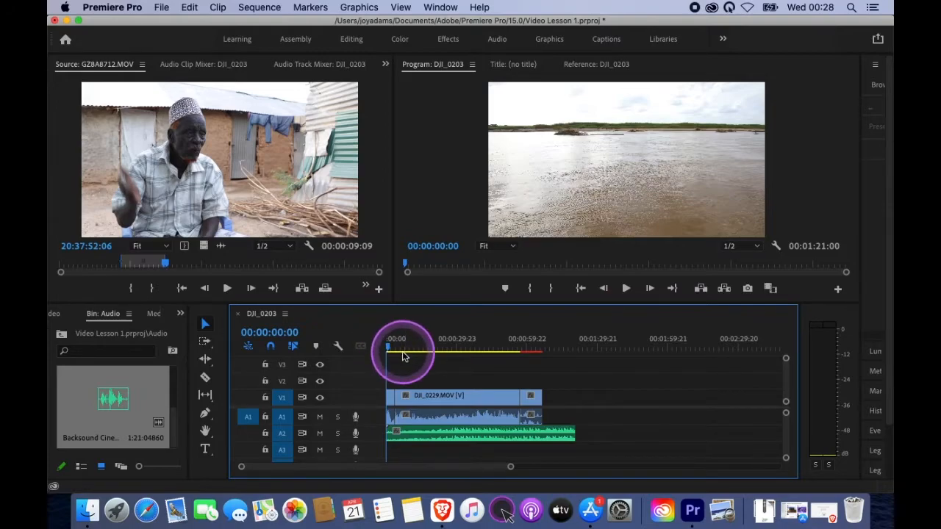
pyautogui.click(320, 418)
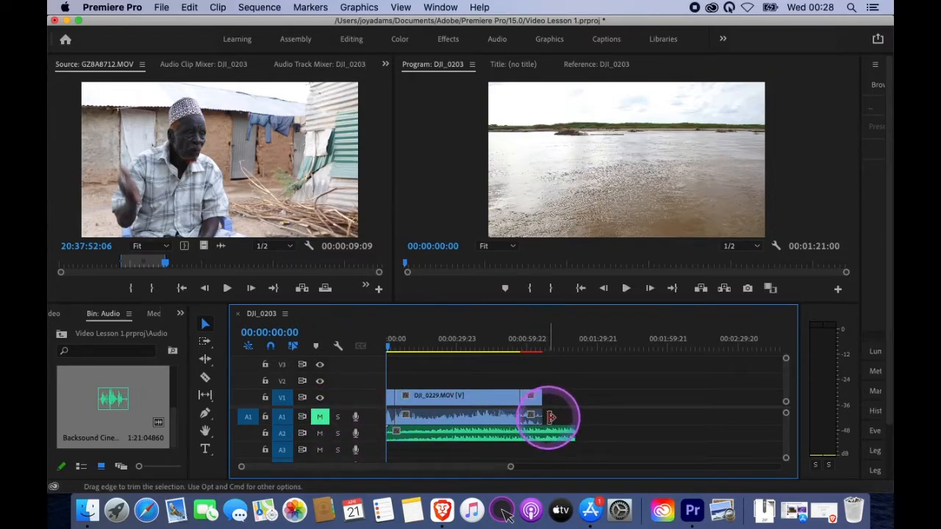
pyautogui.moveTo(552, 417); pyautogui.dragTo(548, 416)
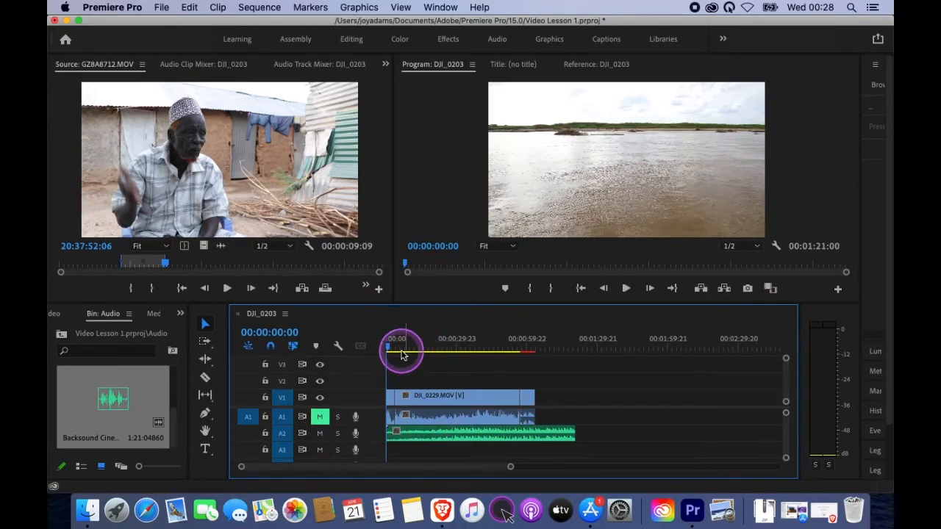
# Play the sequence from 00:00:03:23 to check the music on A2 with track A1 muted.
pyautogui.moveTo(399, 346); pyautogui.dragTo(396, 354)
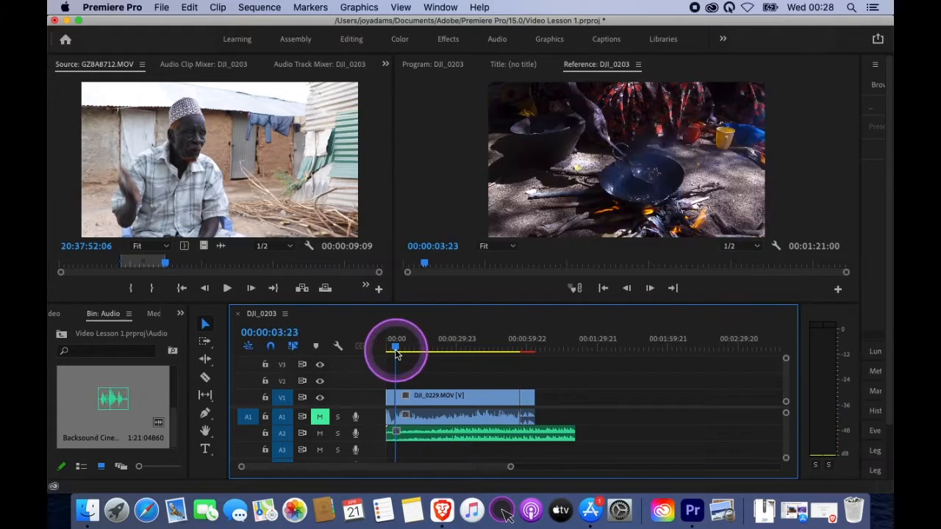
pyautogui.press('space')
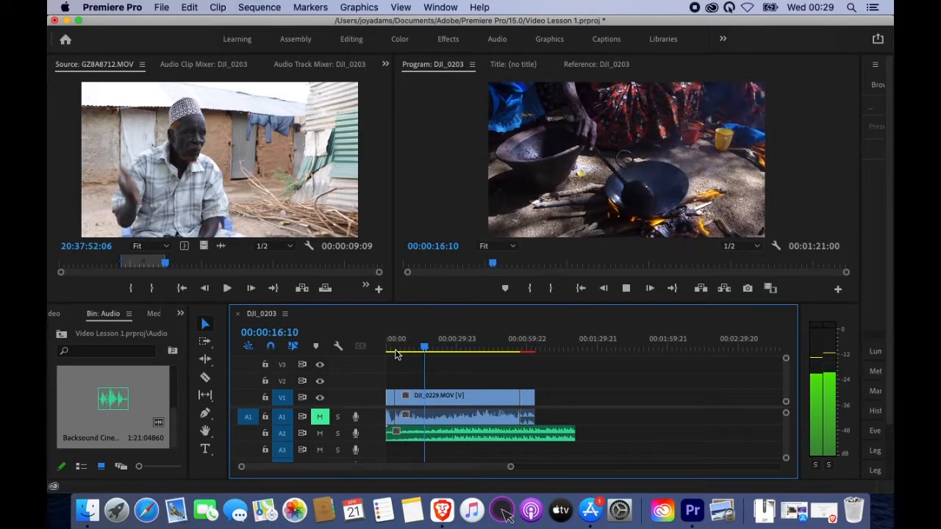
pyautogui.click(397, 356)
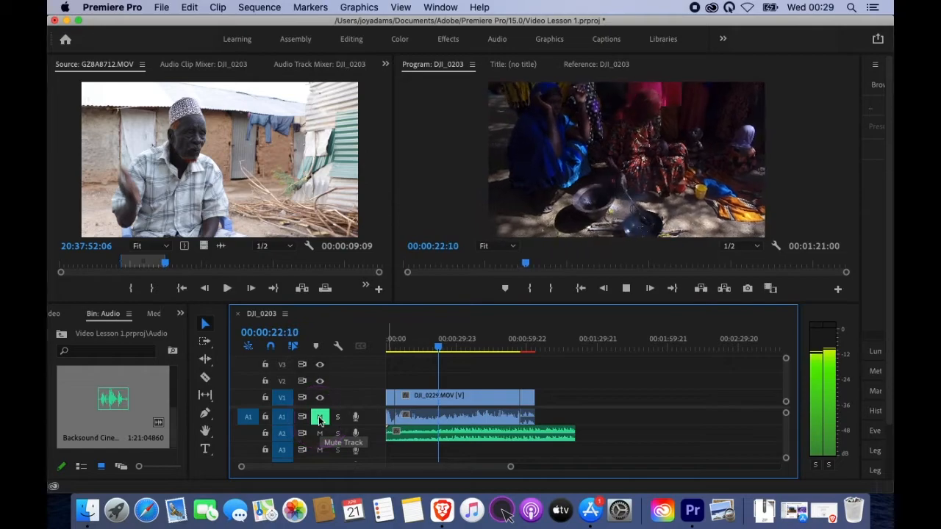
# Mute the music on track A2 and unmute track A1.
pyautogui.click(320, 418)
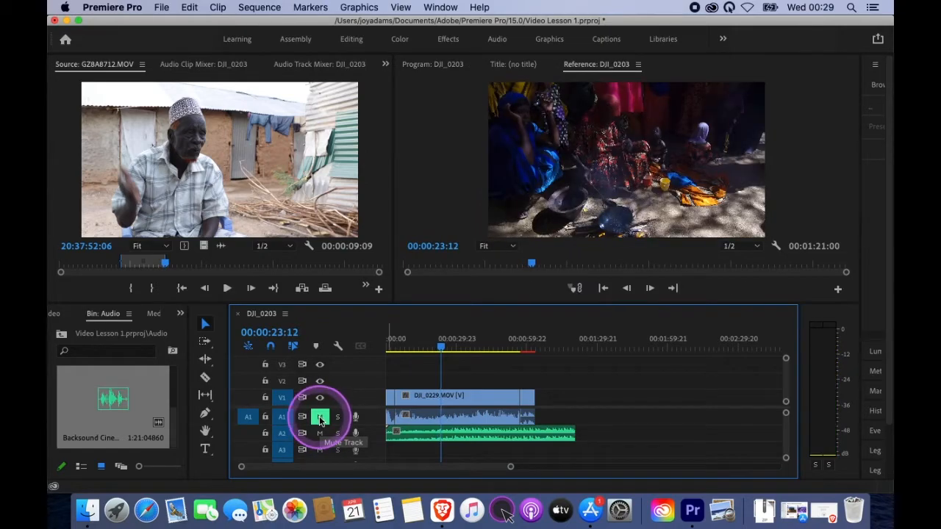
pyautogui.click(321, 435)
pyautogui.click(319, 418)
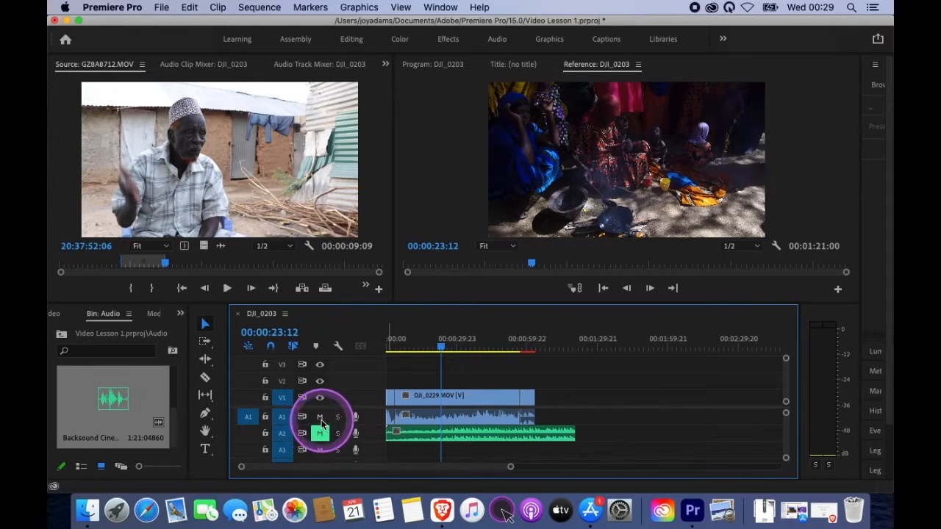
# Play the sequence from near its start to check the clips' own sound with the A2 music muted.
pyautogui.moveTo(441, 346); pyautogui.dragTo(393, 357)
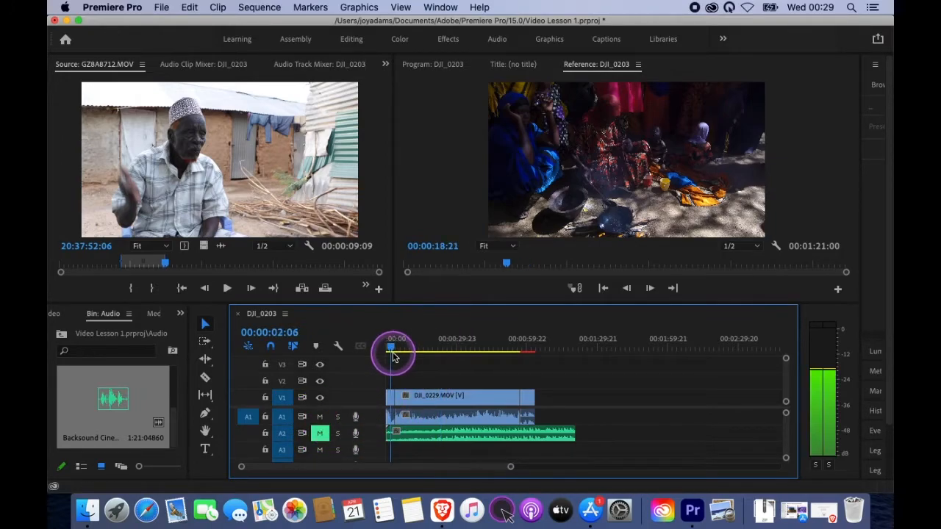
pyautogui.click(419, 353)
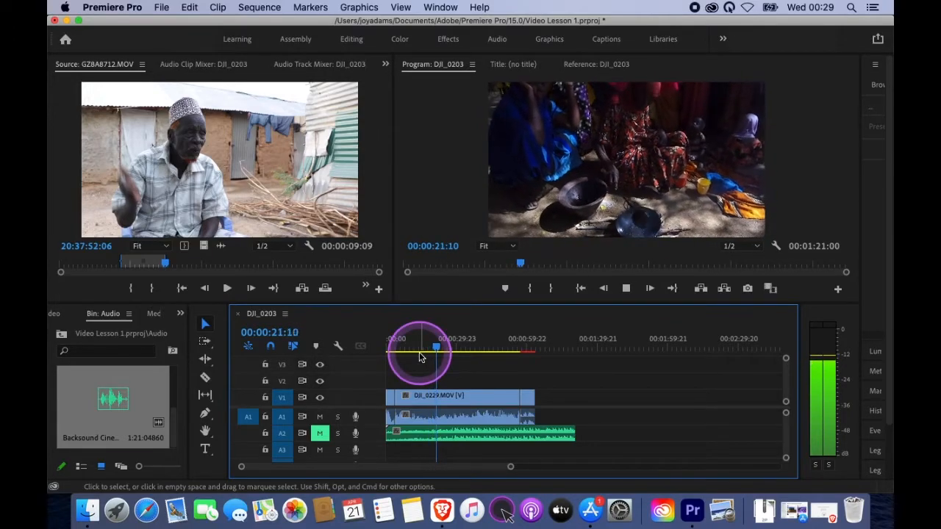
pyautogui.press('space')
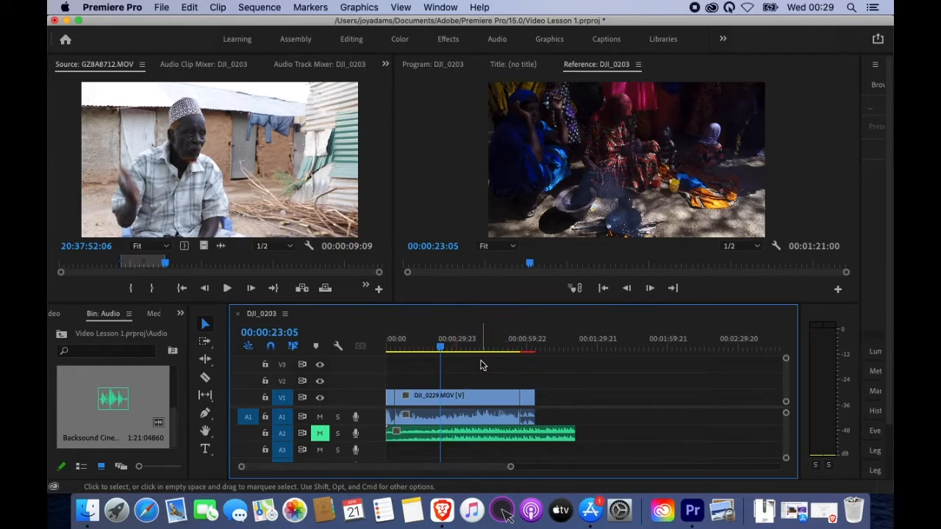
# From the Photos bin, place 3N1A0085.JPG on track V2 at 00:00:23:05 and a second photo at about 00:00:42.
pyautogui.click(61, 336)
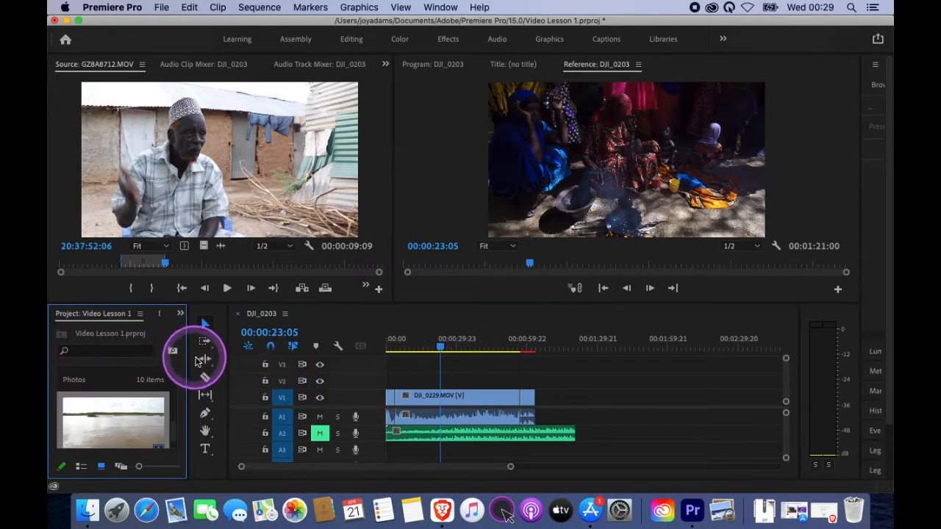
pyautogui.click(180, 314)
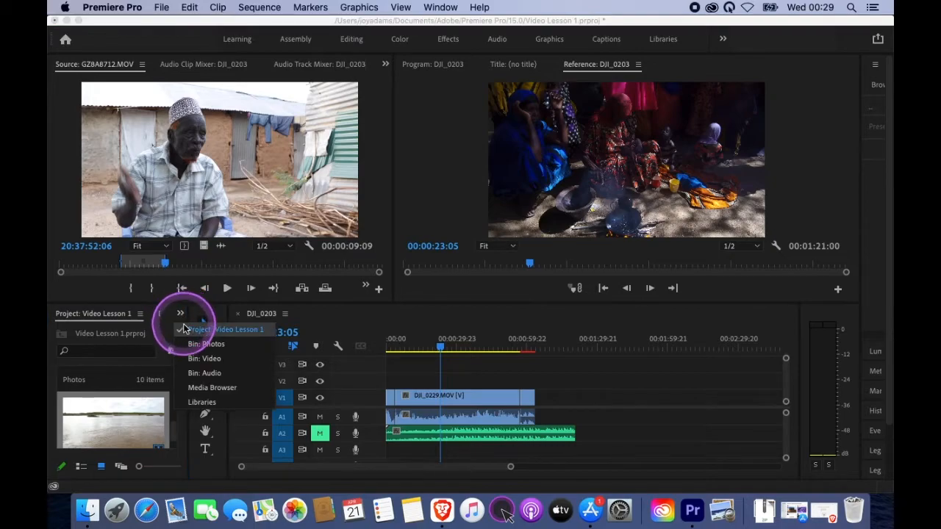
pyautogui.click(206, 344)
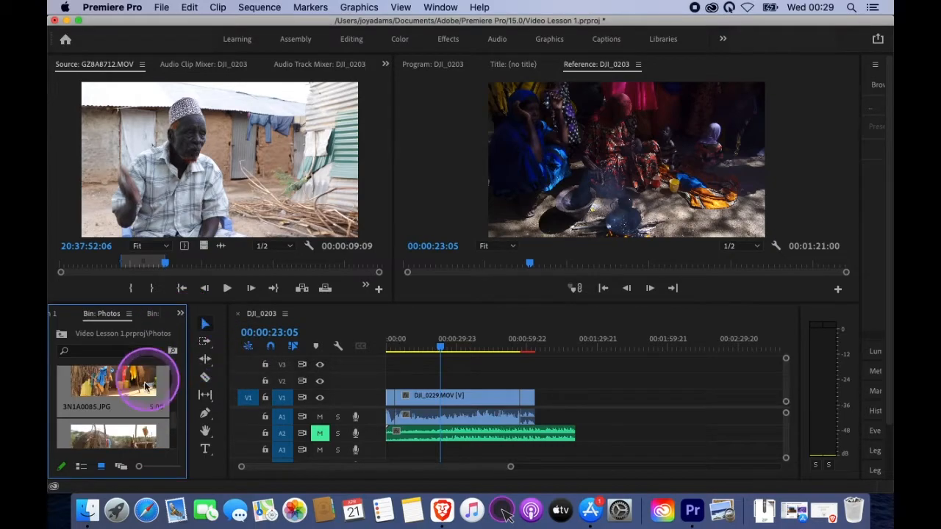
pyautogui.moveTo(112, 388); pyautogui.dragTo(447, 381)
pyautogui.scroll(-3, 177, 431)
pyautogui.scroll(3, 177, 432)
pyautogui.moveTo(132, 395); pyautogui.dragTo(486, 381)
# Place the photo 3N1A0084.JPG on track V2 at the start of the GZ8A8712.MOV clip.
pyautogui.scroll(-2, 177, 439)
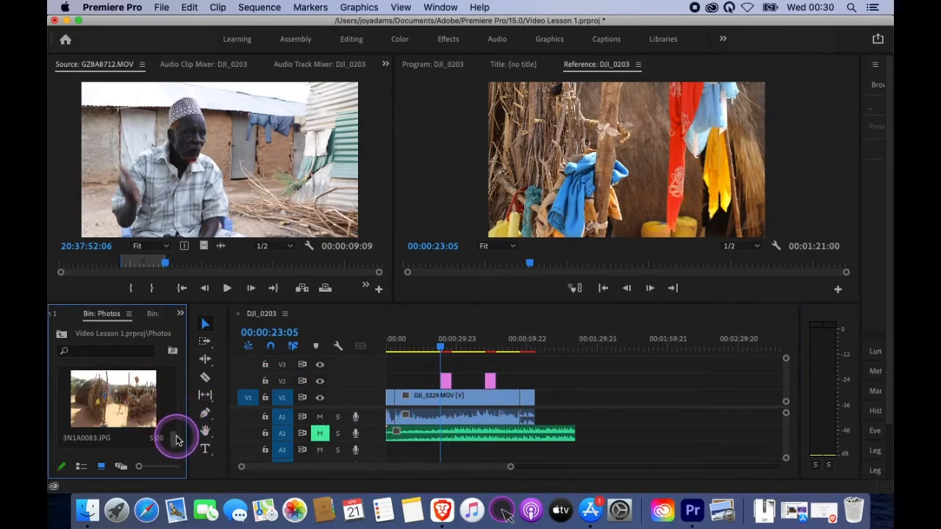
pyautogui.scroll(-5, 179, 430)
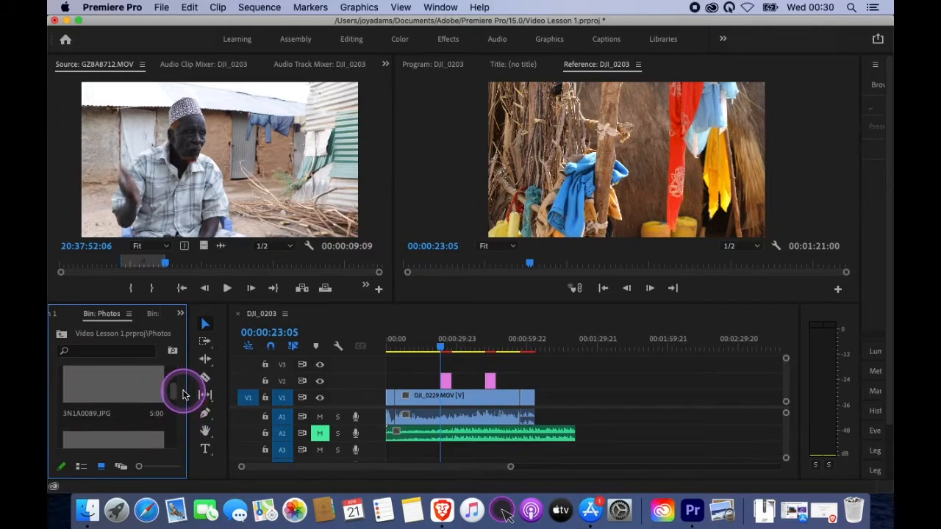
pyautogui.moveTo(176, 395); pyautogui.dragTo(178, 380)
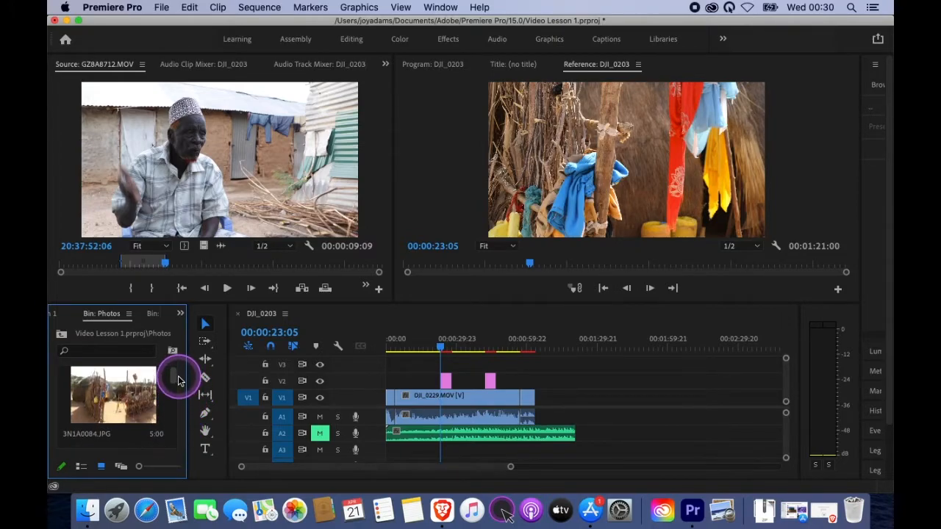
pyautogui.moveTo(113, 395); pyautogui.dragTo(520, 381)
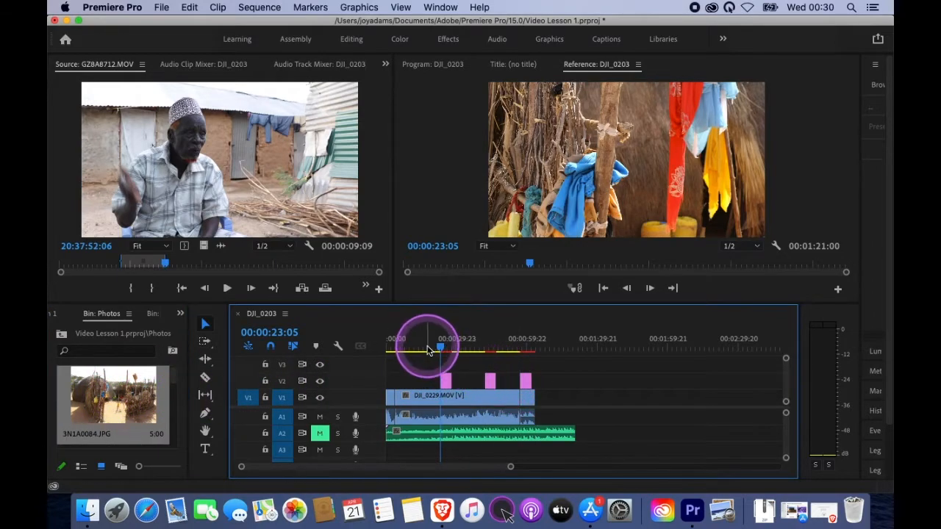
# Play the sequence from 00:00:21:19 to check how the first photo on V2 covers the video.
pyautogui.click(429, 350)
pyautogui.moveTo(510, 466); pyautogui.dragTo(465, 461)
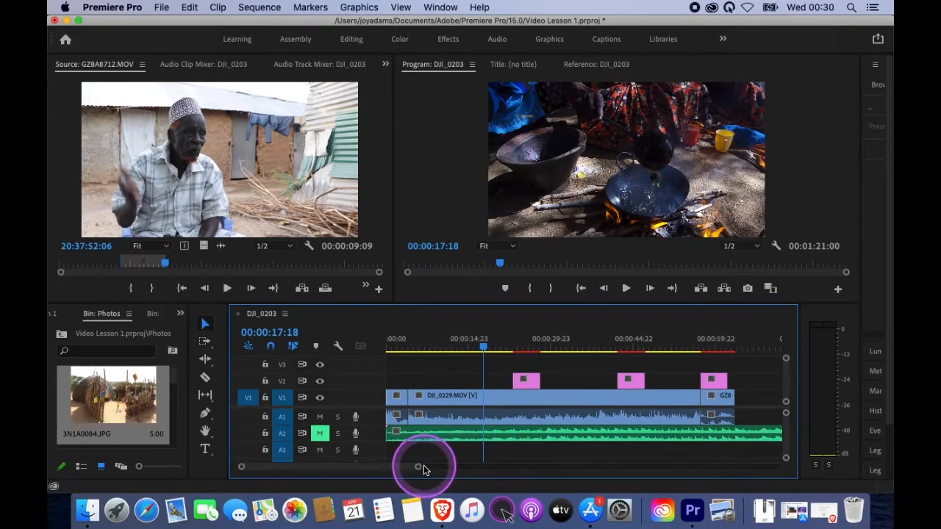
pyautogui.click(514, 409)
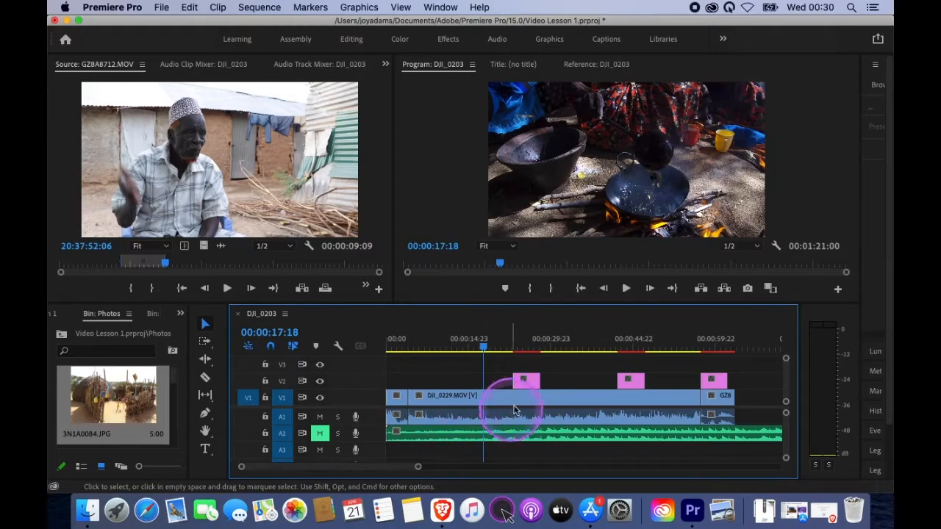
pyautogui.click(506, 352)
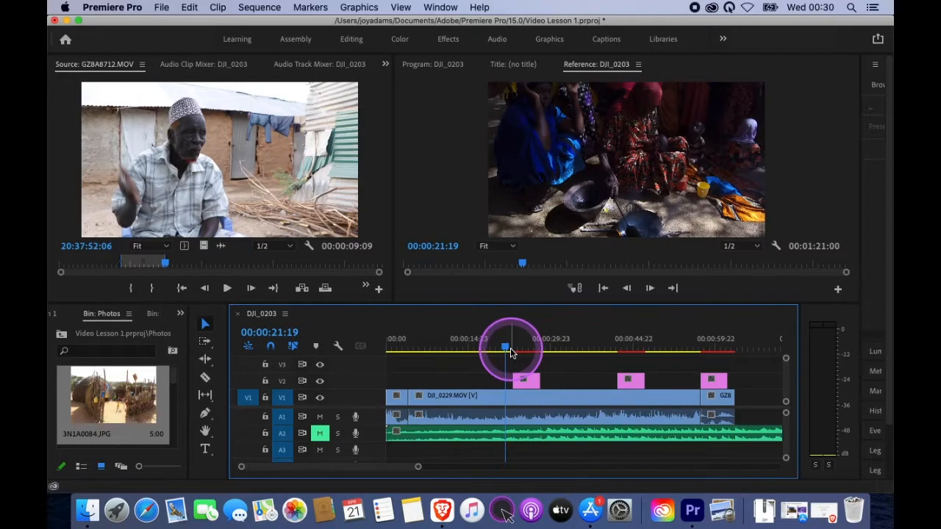
pyautogui.press('space')
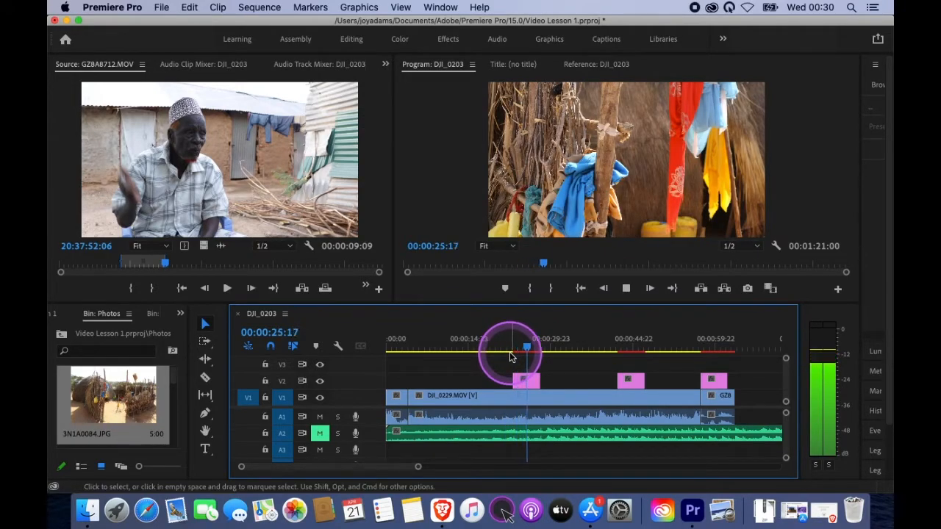
pyautogui.press('space')
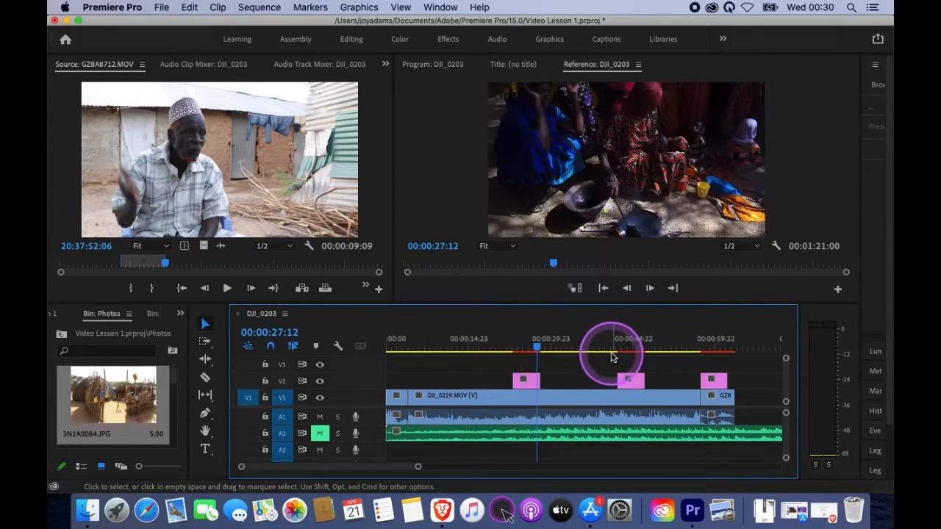
# Play the sequence from 00:00:40:14 past the second photo on track V2.
pyautogui.click(610, 353)
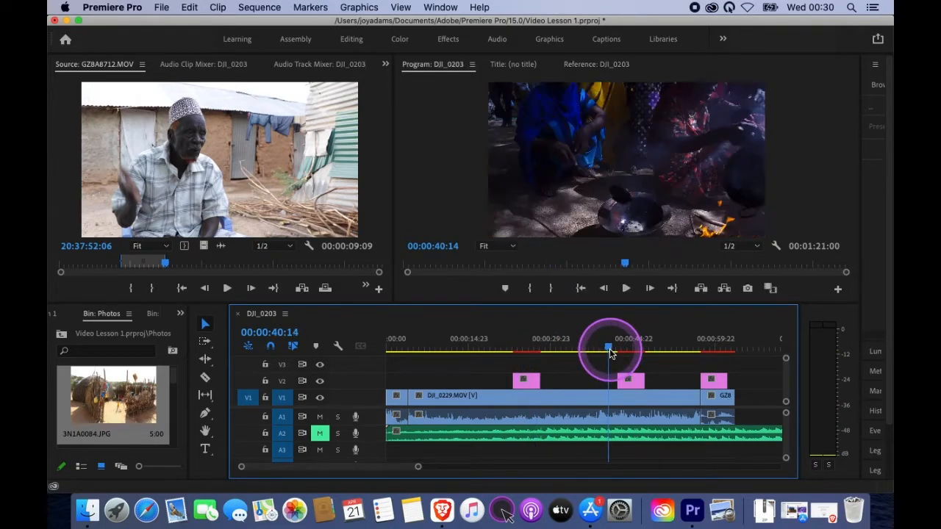
pyautogui.press('space')
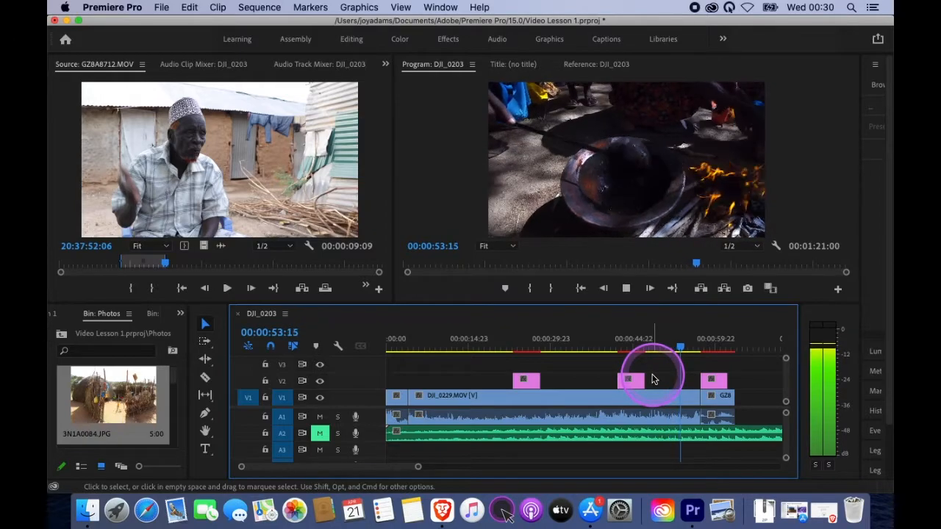
pyautogui.press('space')
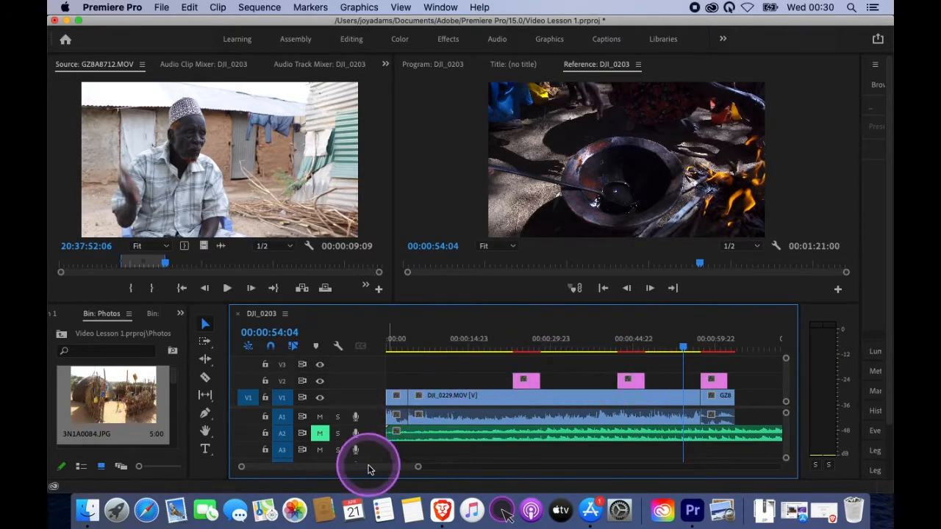
pyautogui.moveTo(412, 466)
pyautogui.mouseDown()
pyautogui.moveTo(435, 468)
pyautogui.moveTo(425, 469)
pyautogui.mouseUp()
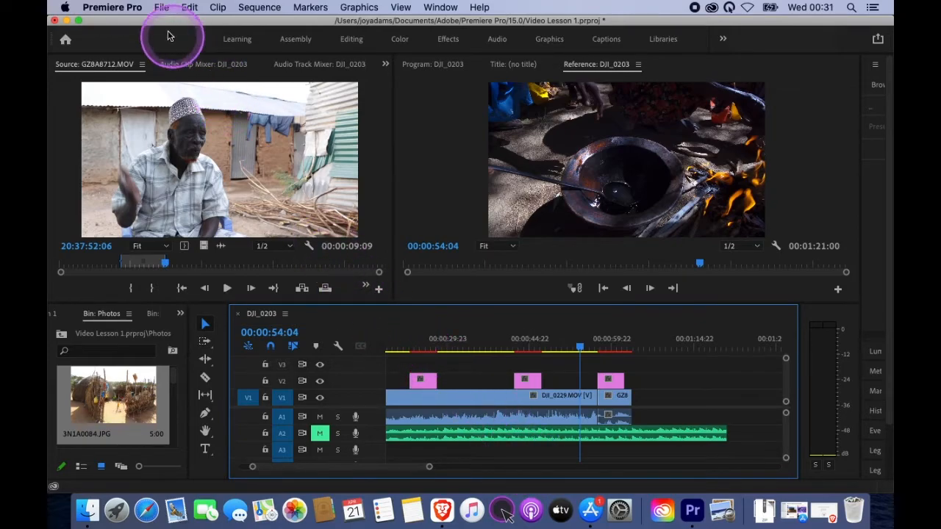
# Start a media export of the sequence in QuickTime format with the Adobe Stock 4K DCI with Audio (Apple ProRes 422 HQ) preset.
pyautogui.click(161, 7)
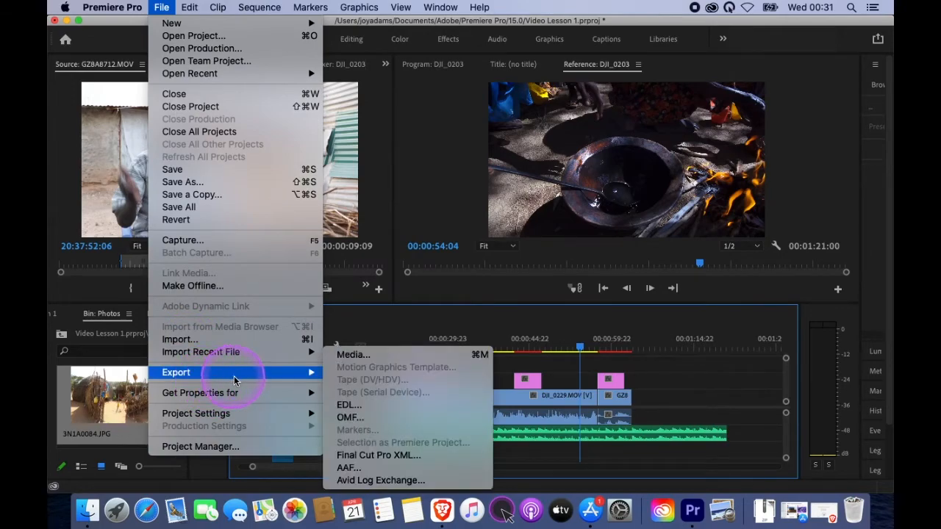
pyautogui.moveTo(203, 355)
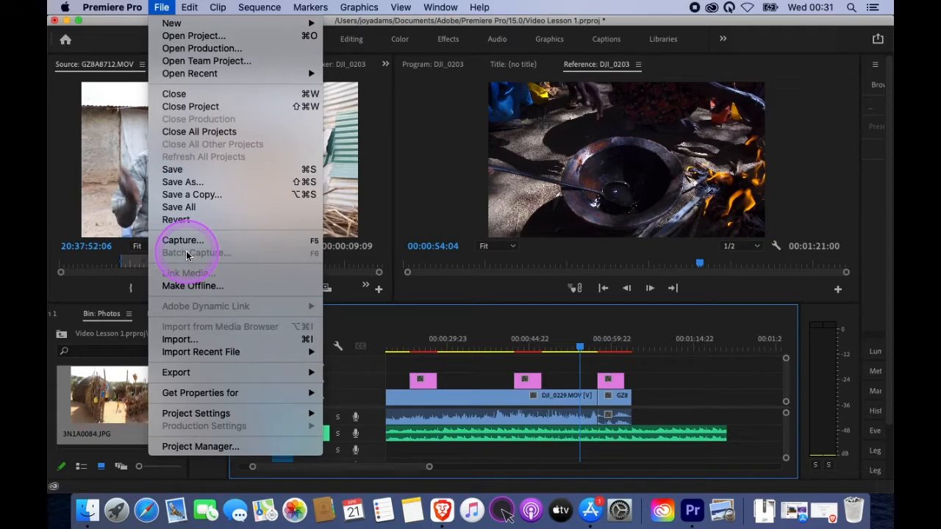
pyautogui.moveTo(212, 376)
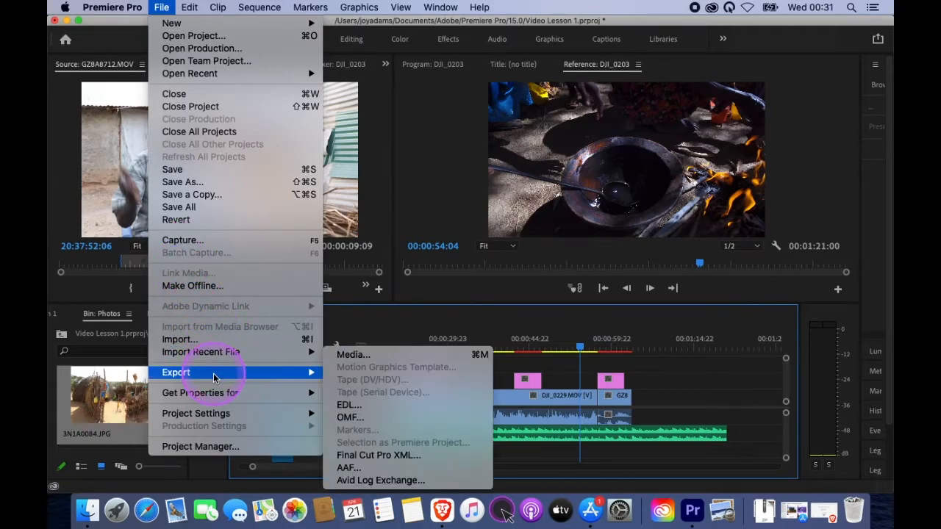
pyautogui.click(361, 356)
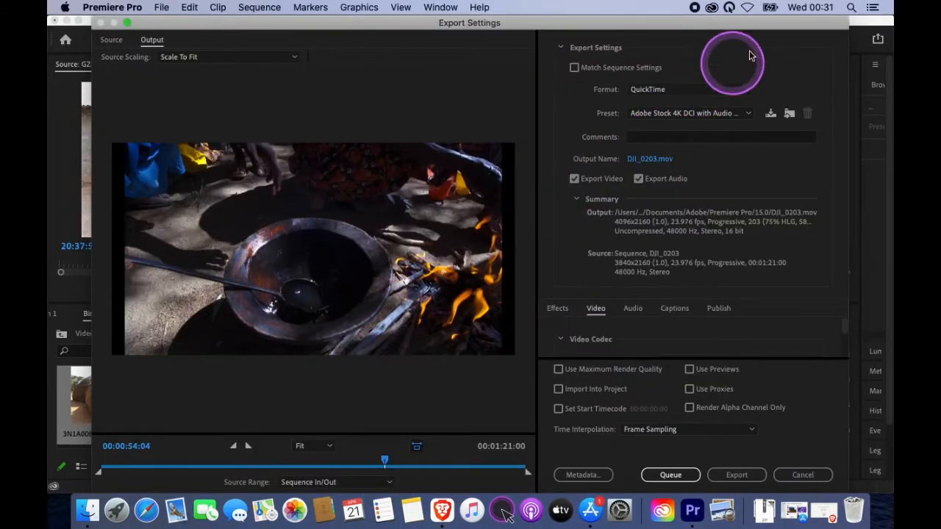
pyautogui.click(747, 92)
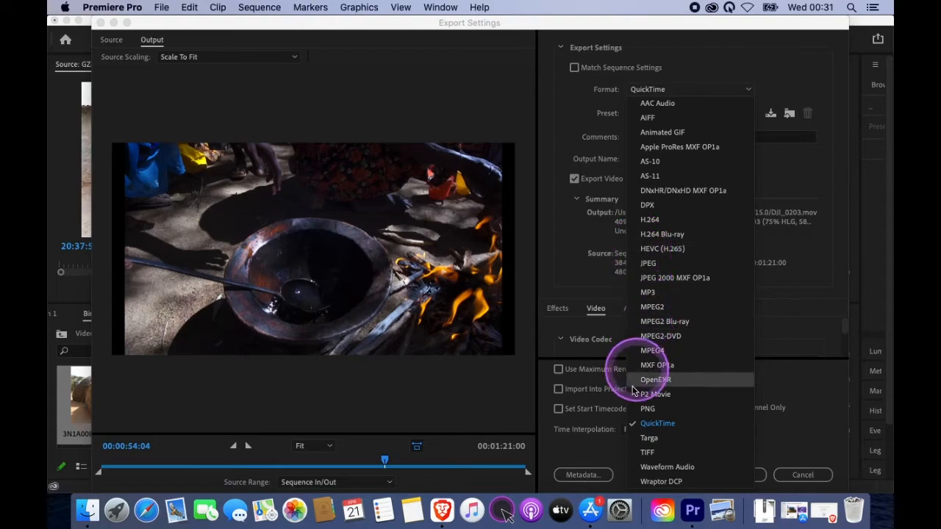
pyautogui.click(655, 427)
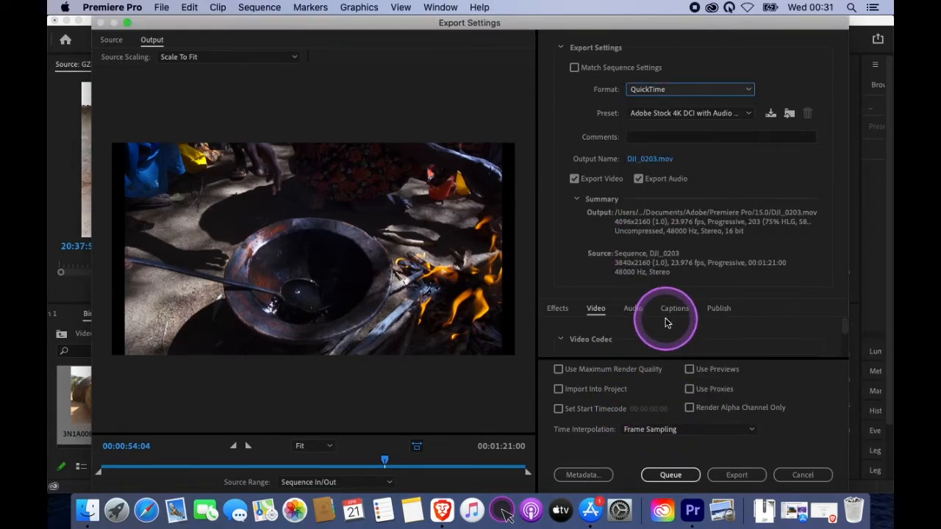
pyautogui.click(746, 115)
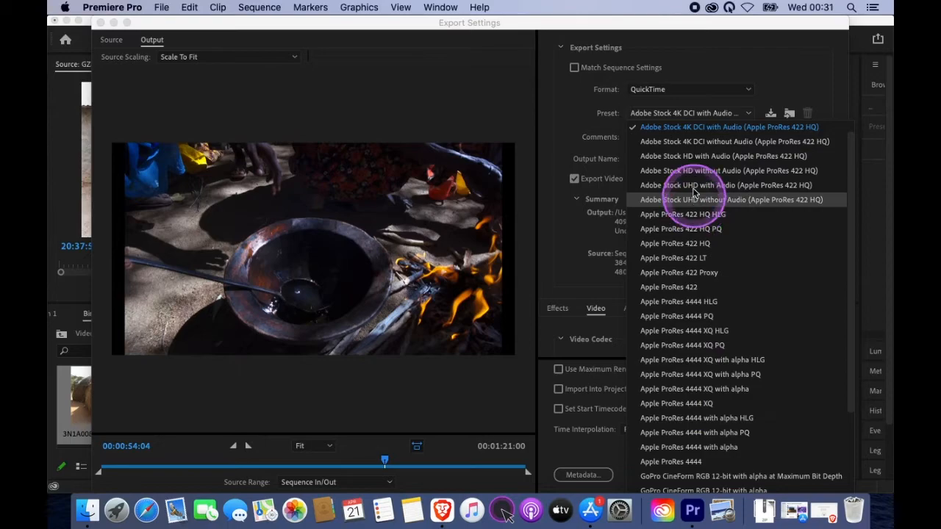
pyautogui.click(746, 115)
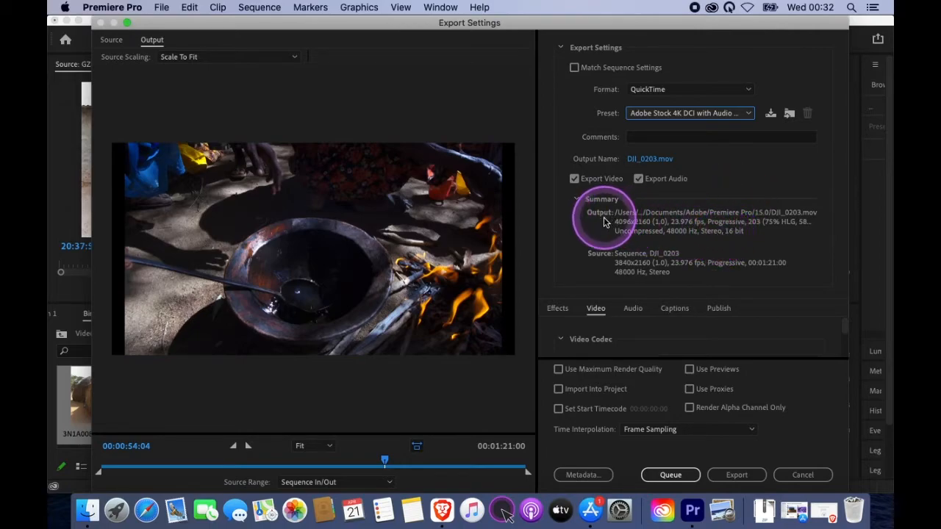
# Set the export output to a .mov file named My first class on the Desktop.
pyautogui.click(648, 160)
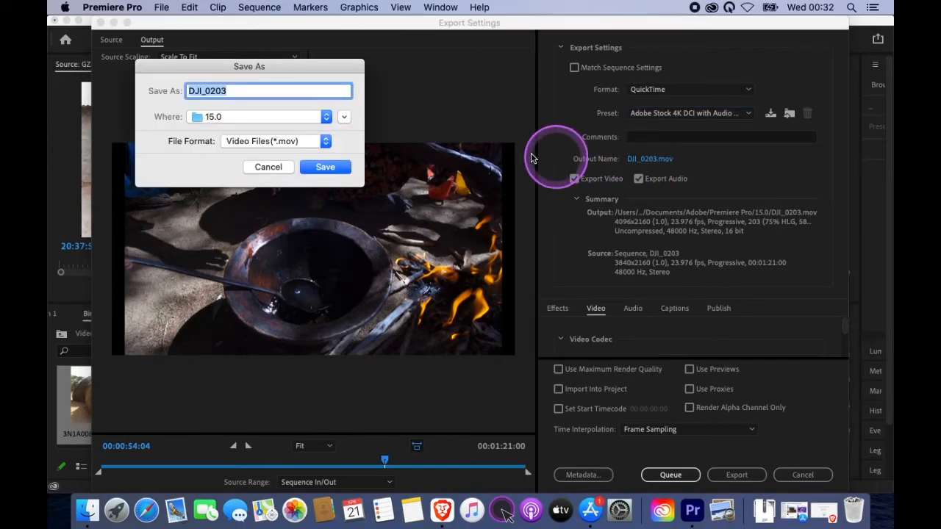
pyautogui.click(283, 92)
pyautogui.write('My first class')
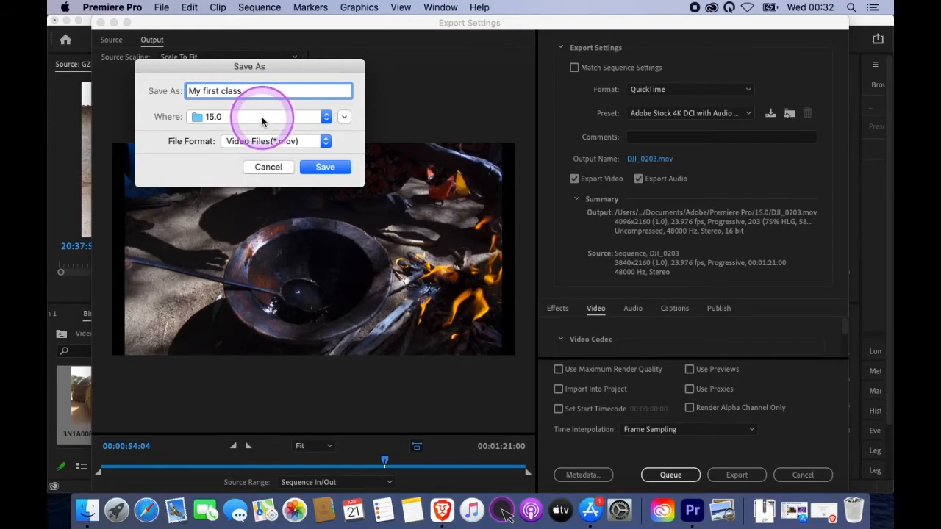
pyautogui.click(263, 117)
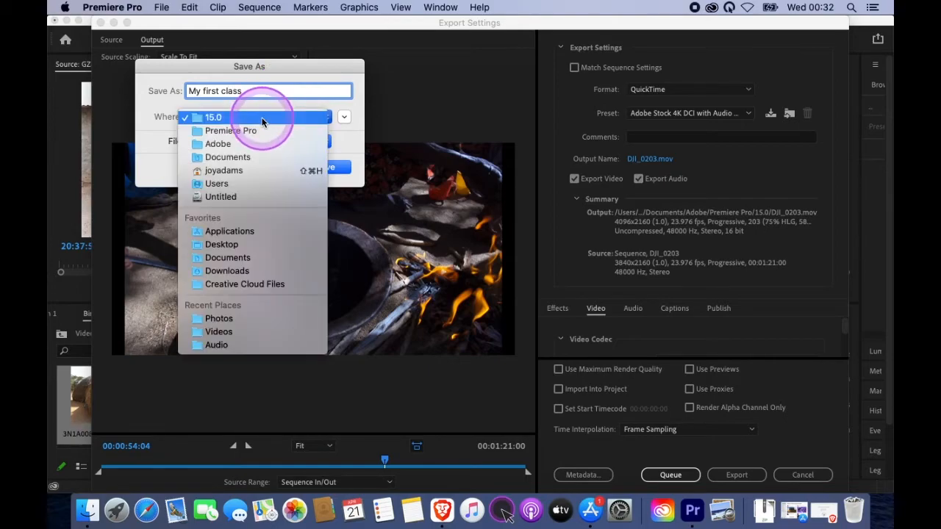
pyautogui.click(233, 247)
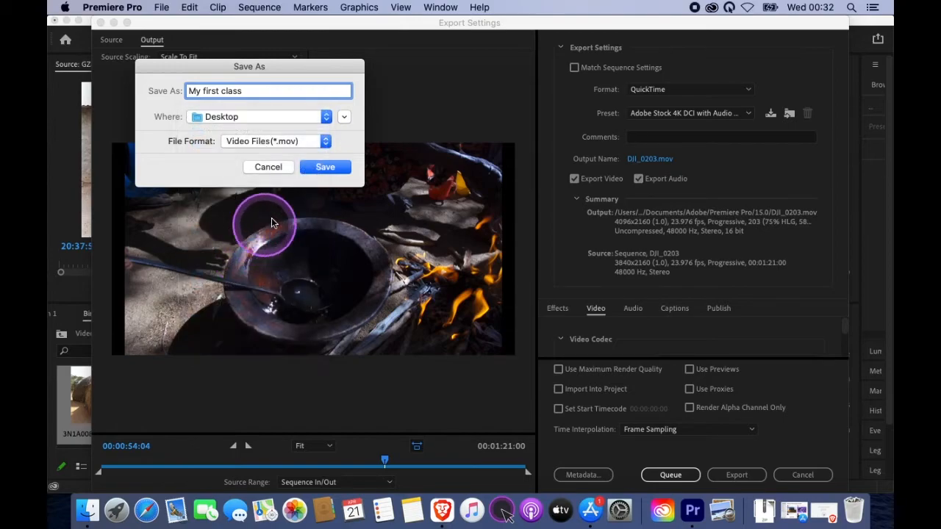
pyautogui.click(326, 143)
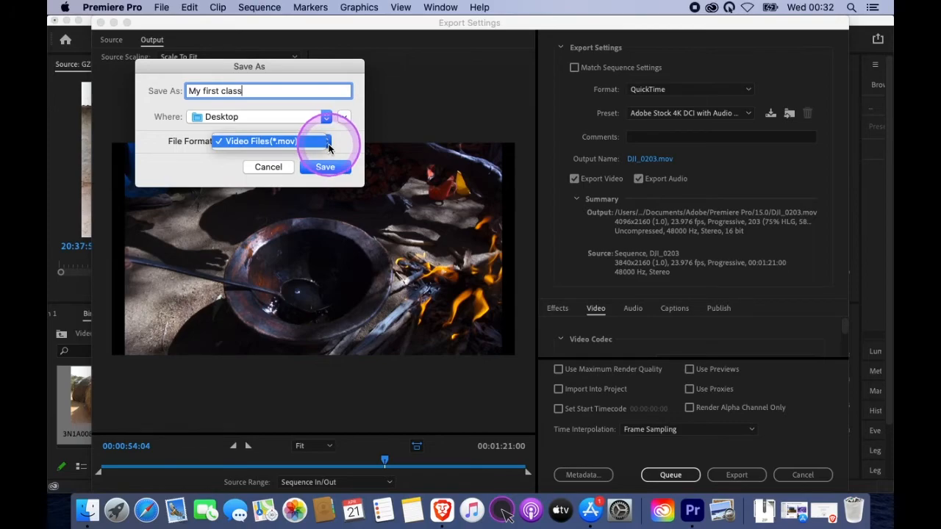
pyautogui.click(326, 141)
pyautogui.click(330, 168)
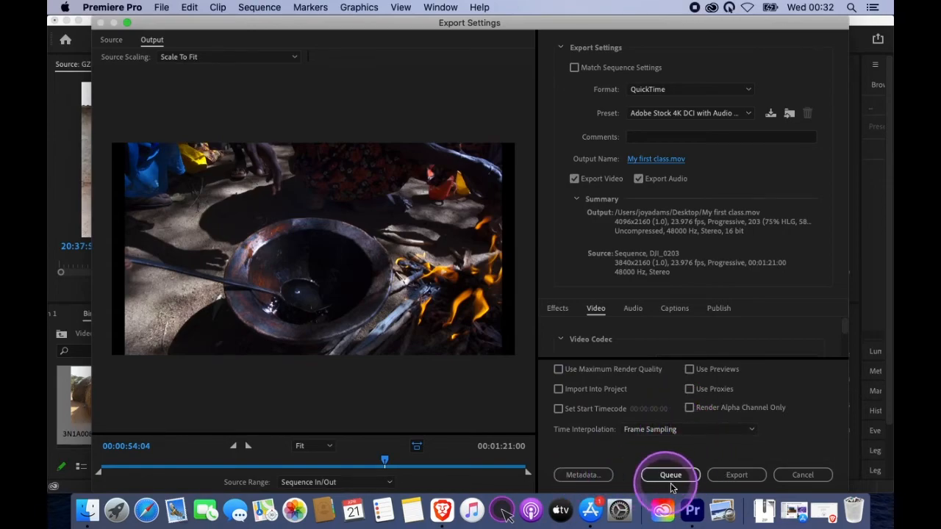
# Export the sequence directly, dismiss the dictation language request for now, and minimize the project window to reveal the Desktop.
pyautogui.click(727, 478)
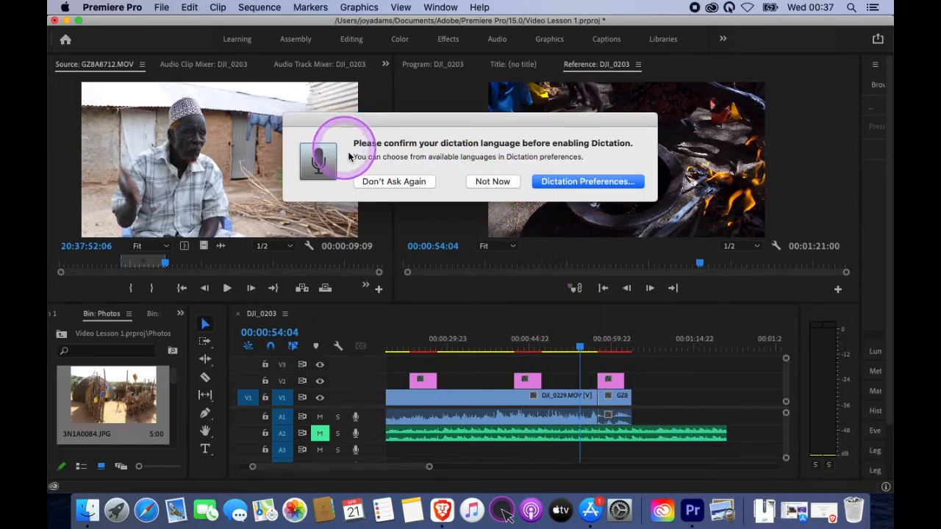
pyautogui.click(485, 184)
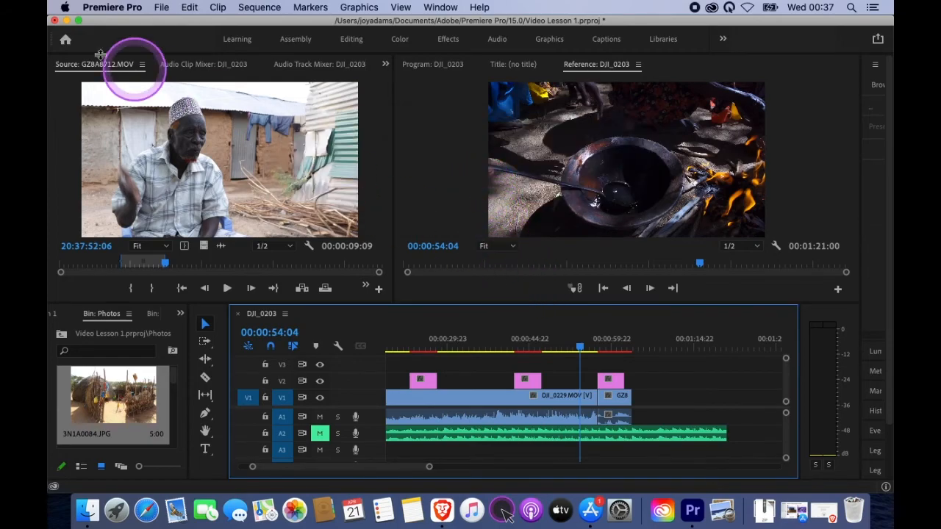
pyautogui.click(67, 21)
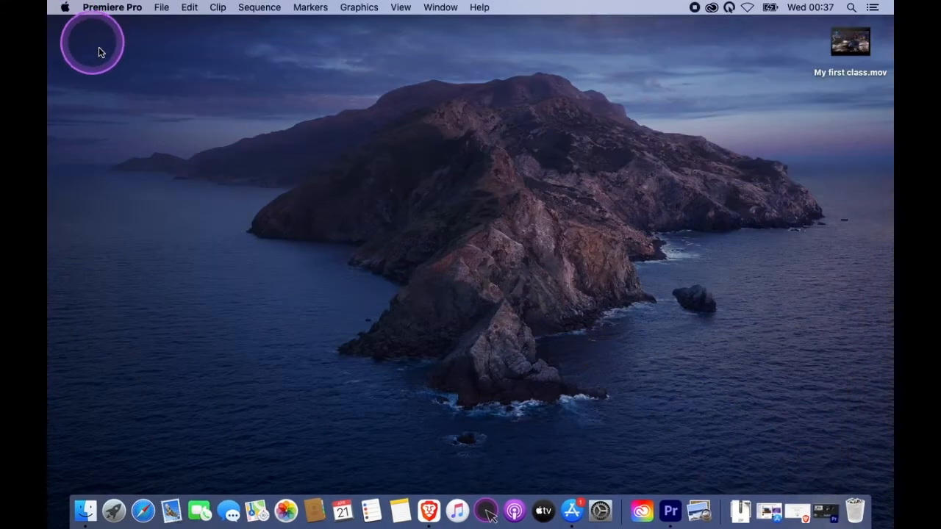
# Open My first class.mov from the Desktop in QuickTime Player, play it, skim through to the last clip, and pause at about 00:01:04.
pyautogui.doubleClick(865, 48)
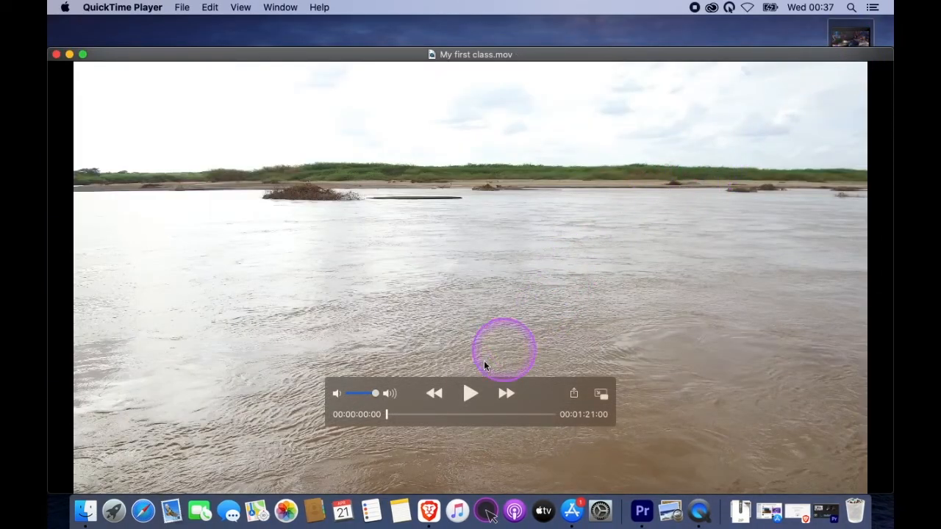
pyautogui.click(471, 393)
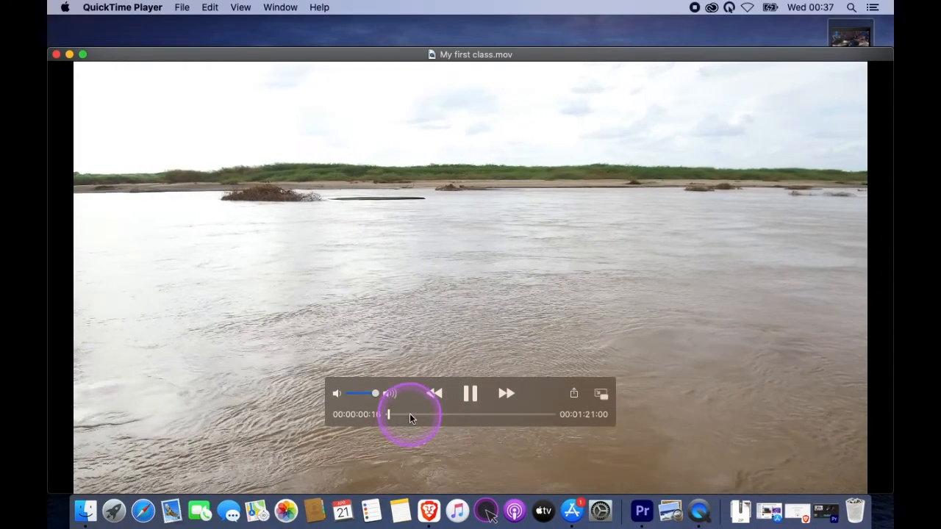
pyautogui.click(419, 414)
pyautogui.moveTo(436, 416); pyautogui.dragTo(457, 416)
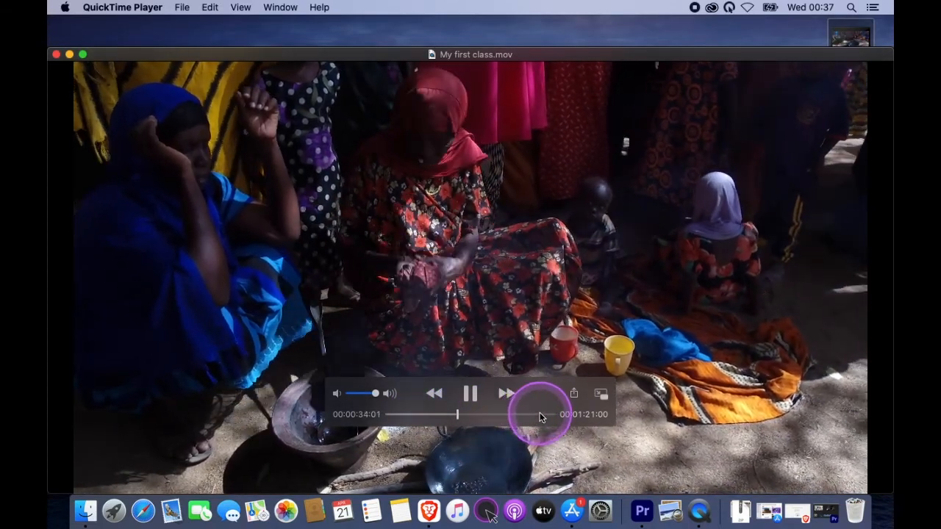
pyautogui.click(539, 416)
pyautogui.moveTo(536, 414); pyautogui.dragTo(513, 416)
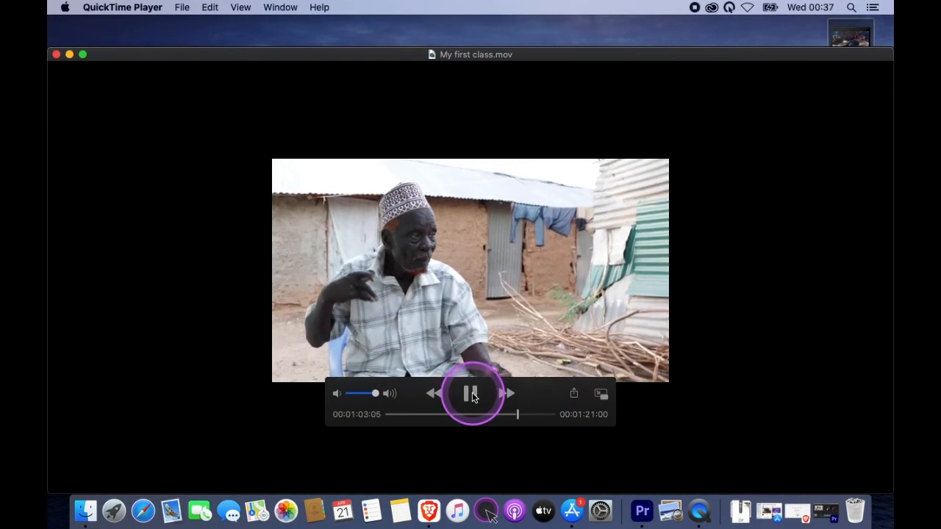
pyautogui.click(471, 394)
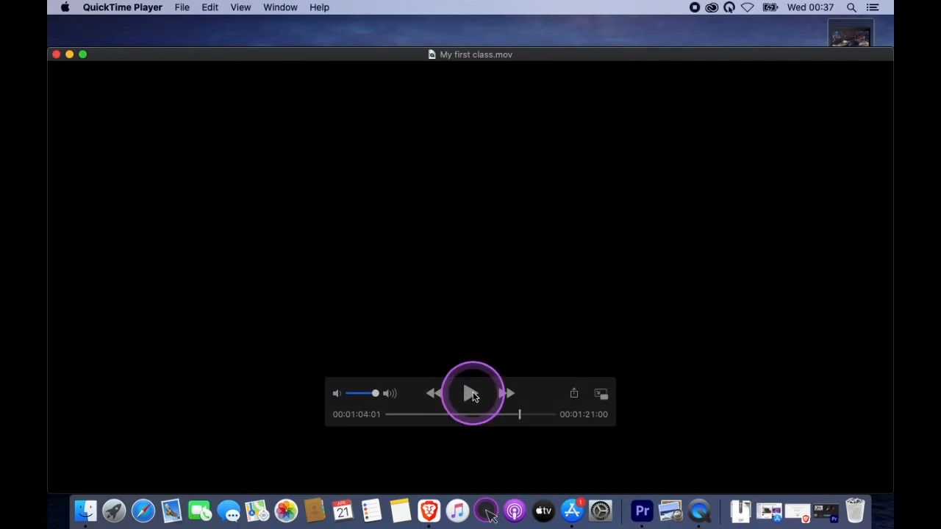